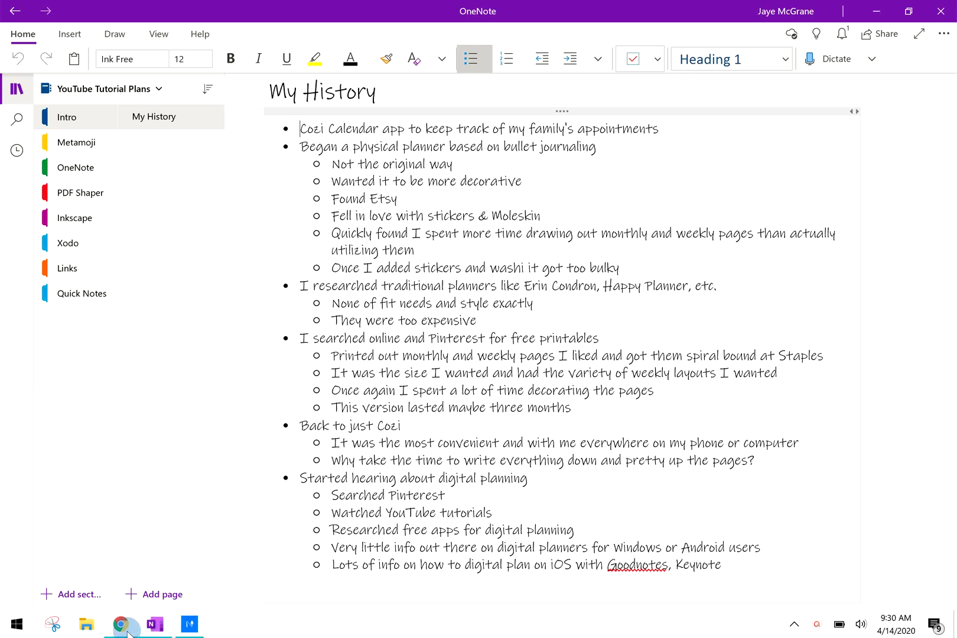
pyautogui.moveTo(127, 633)
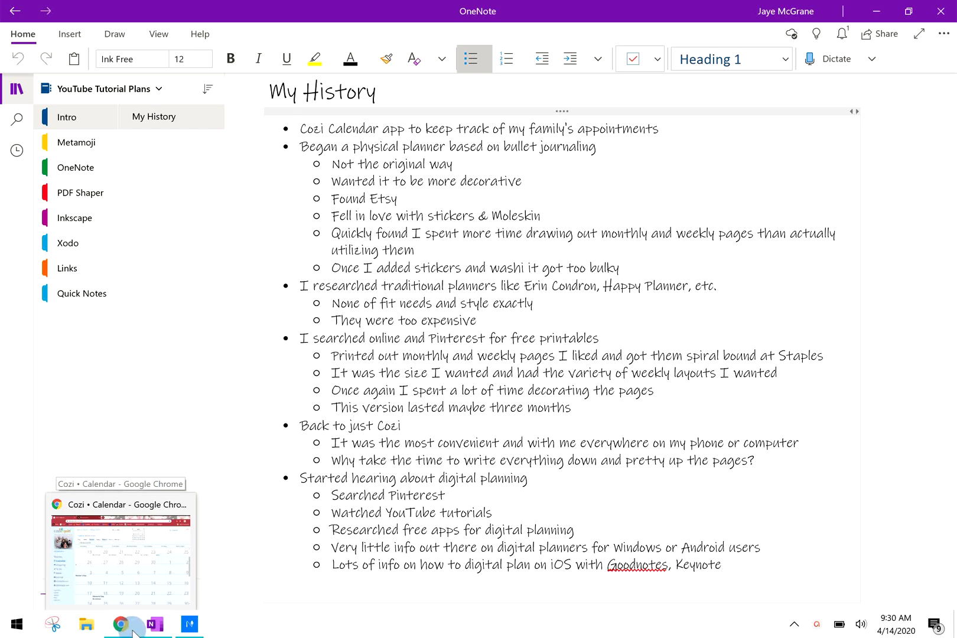
pyautogui.click(132, 632)
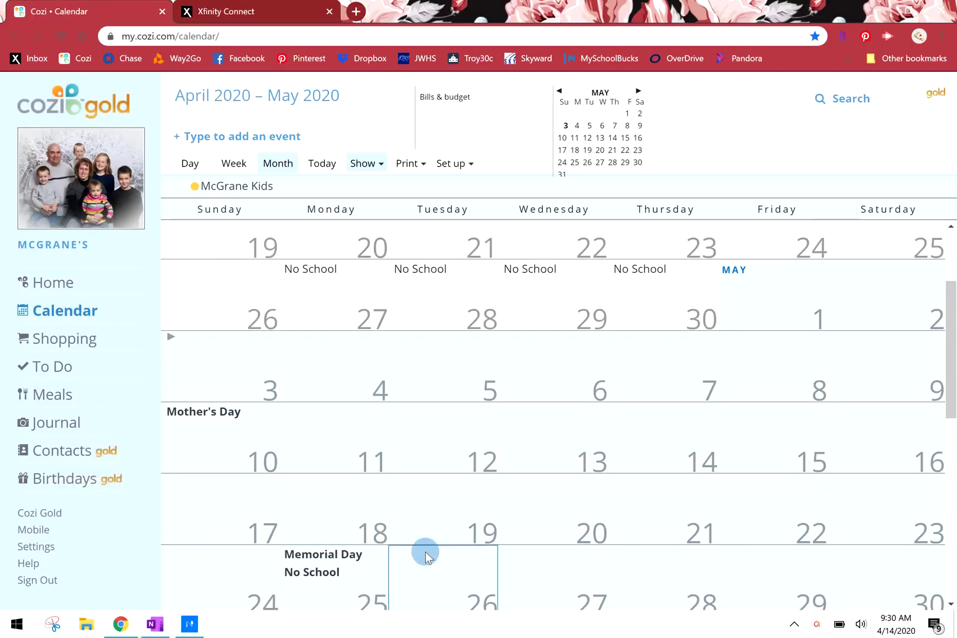
pyautogui.scroll(3, 449, 405)
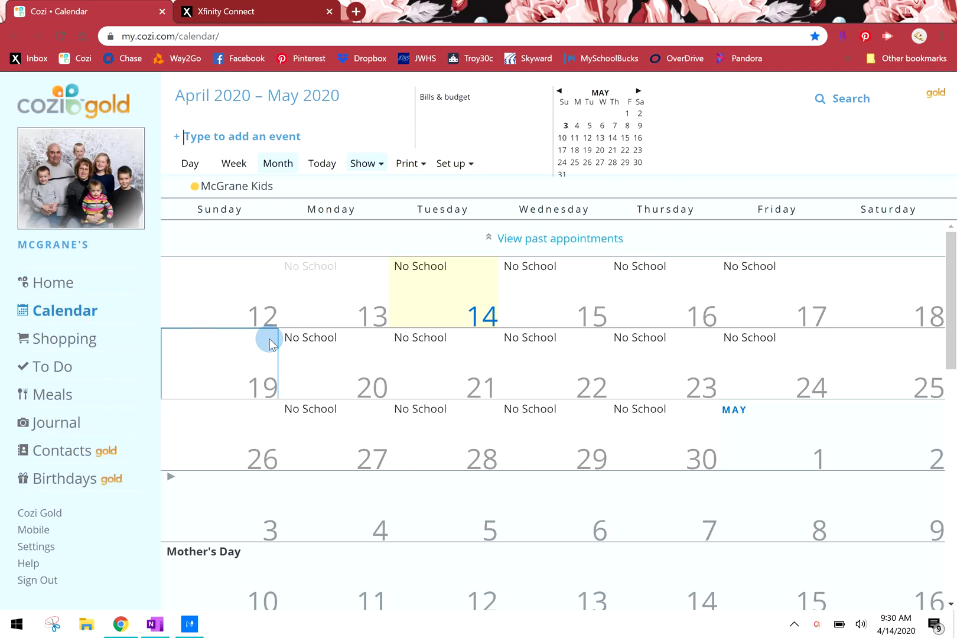
# Look over the recurring No School events, then open and close the Print options.
pyautogui.moveTo(434, 343)
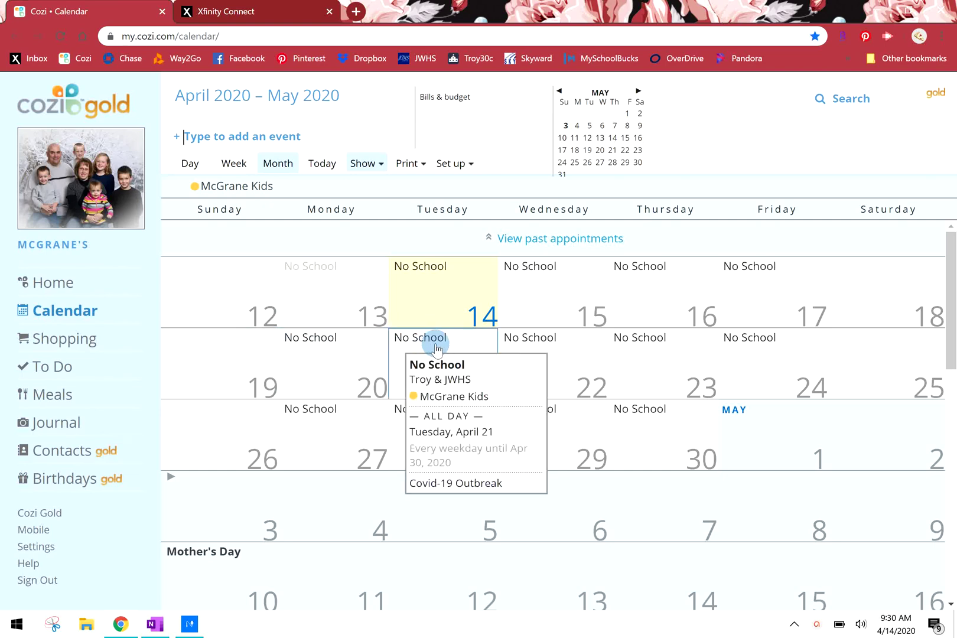
pyautogui.moveTo(536, 338)
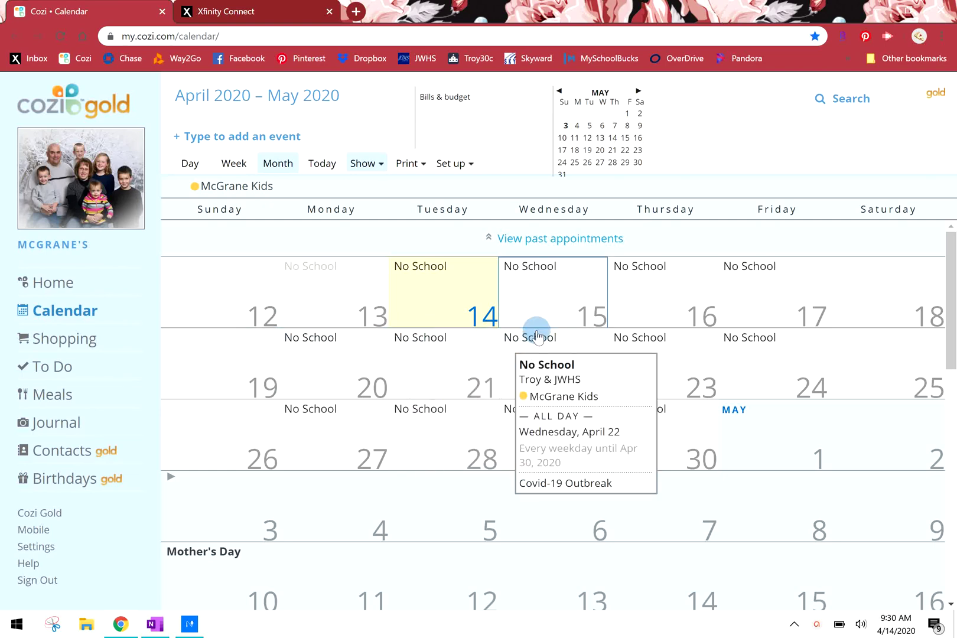
pyautogui.click(414, 171)
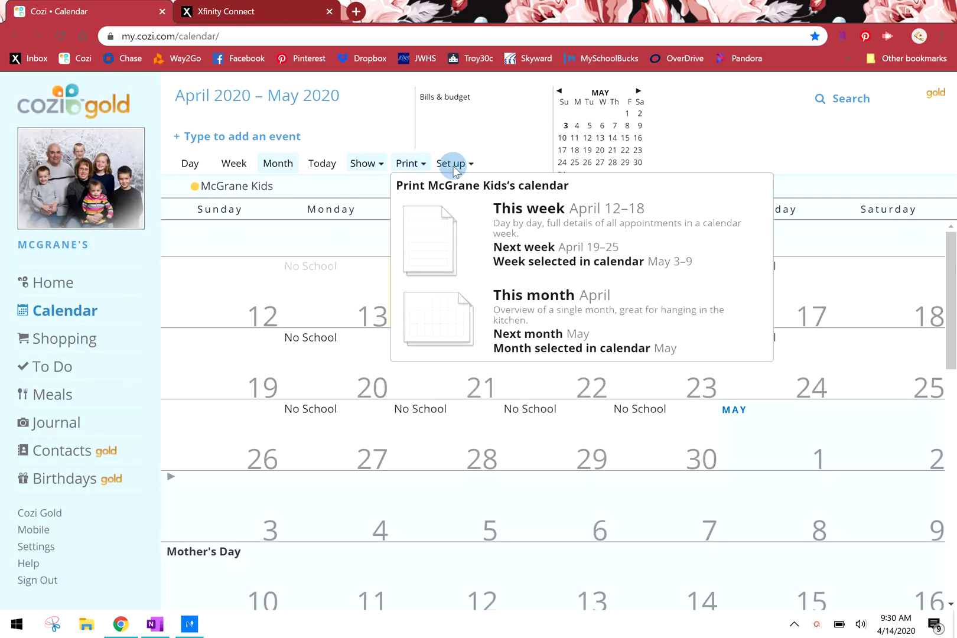
pyautogui.click(430, 134)
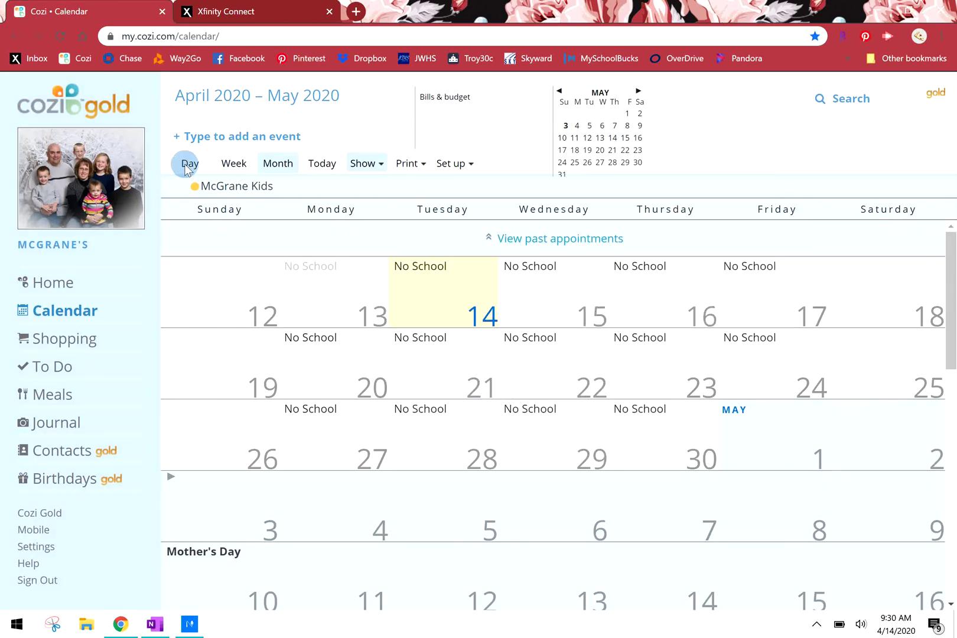
# Browse the Cozi to-do list and the 'Bring to Iowa' shopping list, then return to the calendar.
pyautogui.click(57, 366)
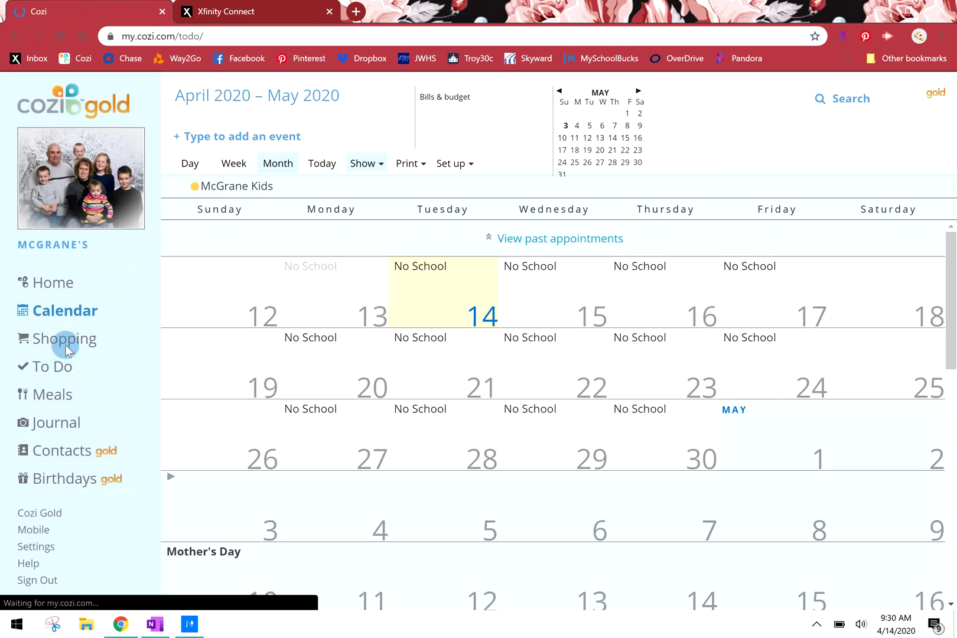
pyautogui.click(66, 341)
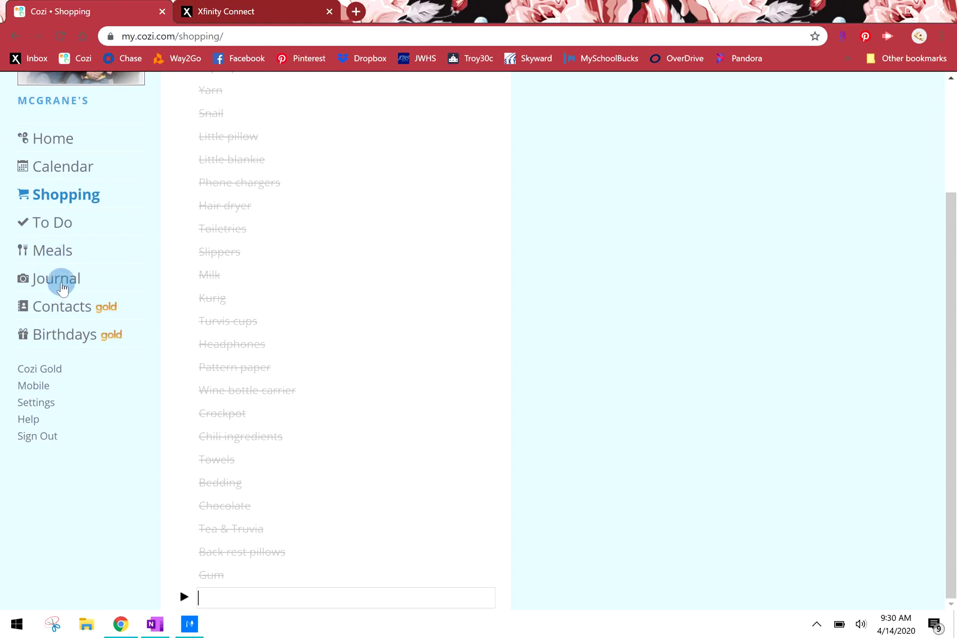
pyautogui.scroll(3, 130, 368)
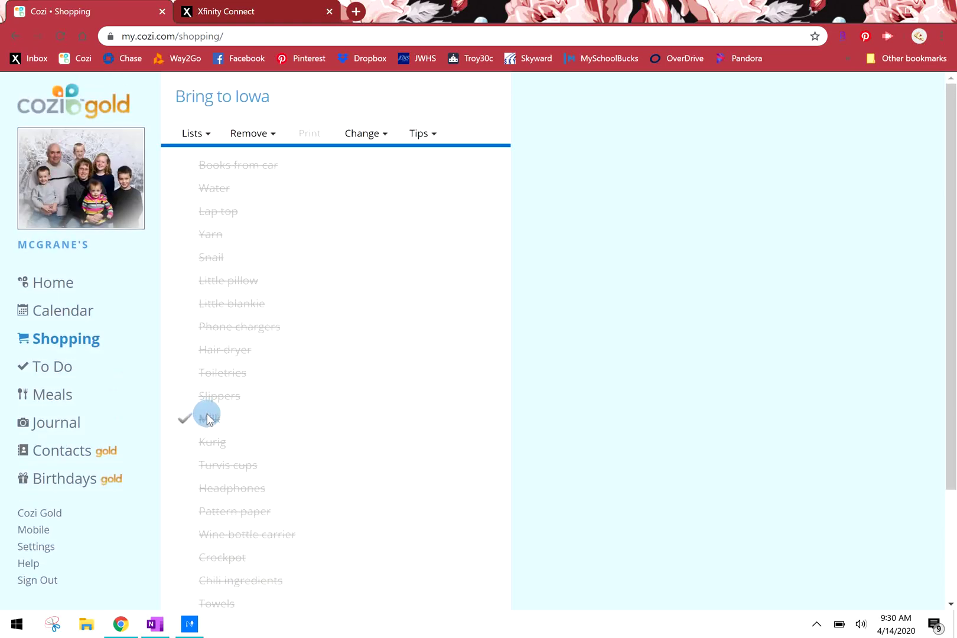
pyautogui.click(52, 312)
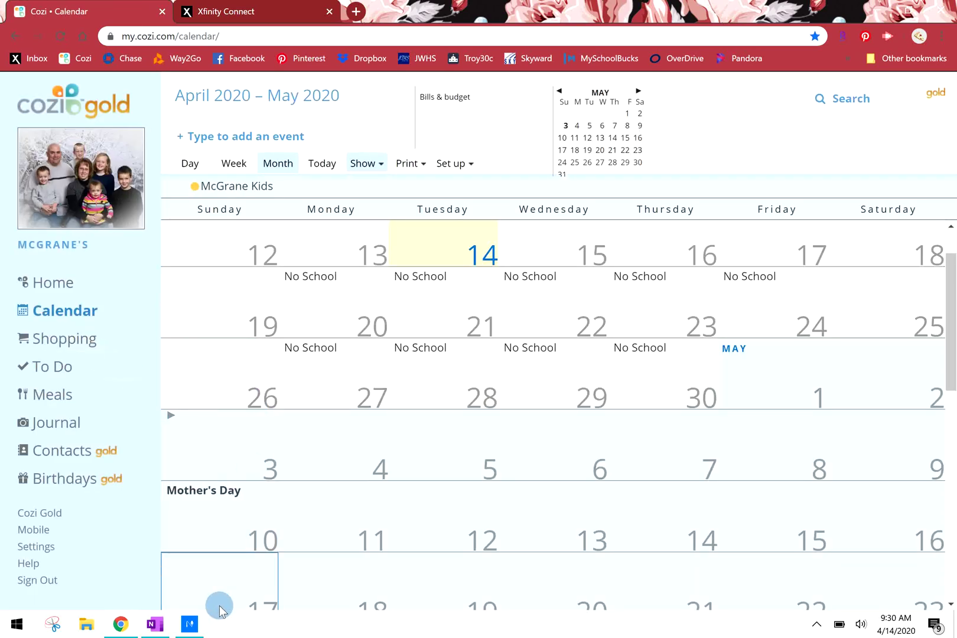
pyautogui.click(155, 625)
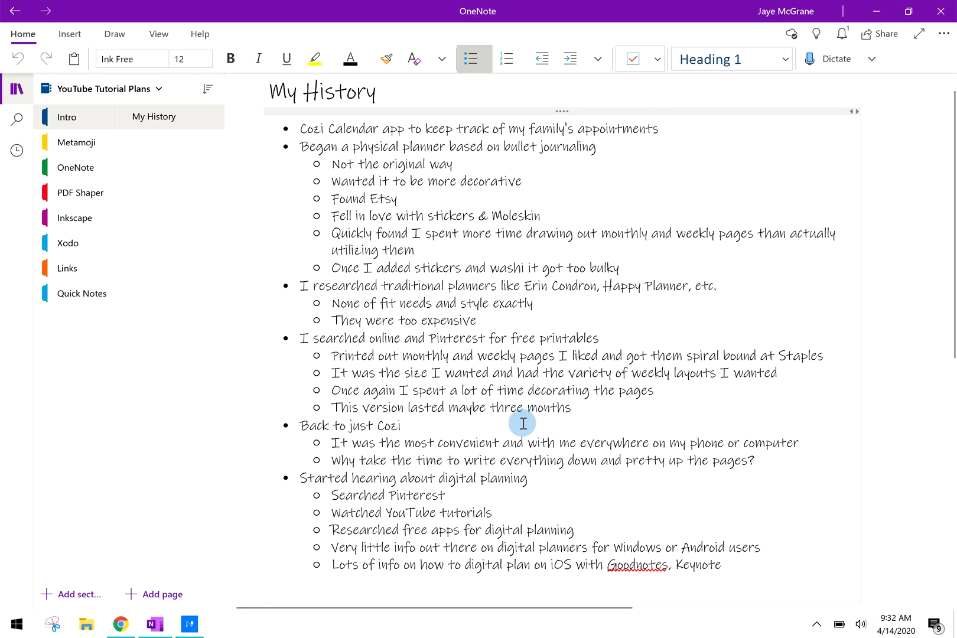
pyautogui.scroll(-3, 517, 431)
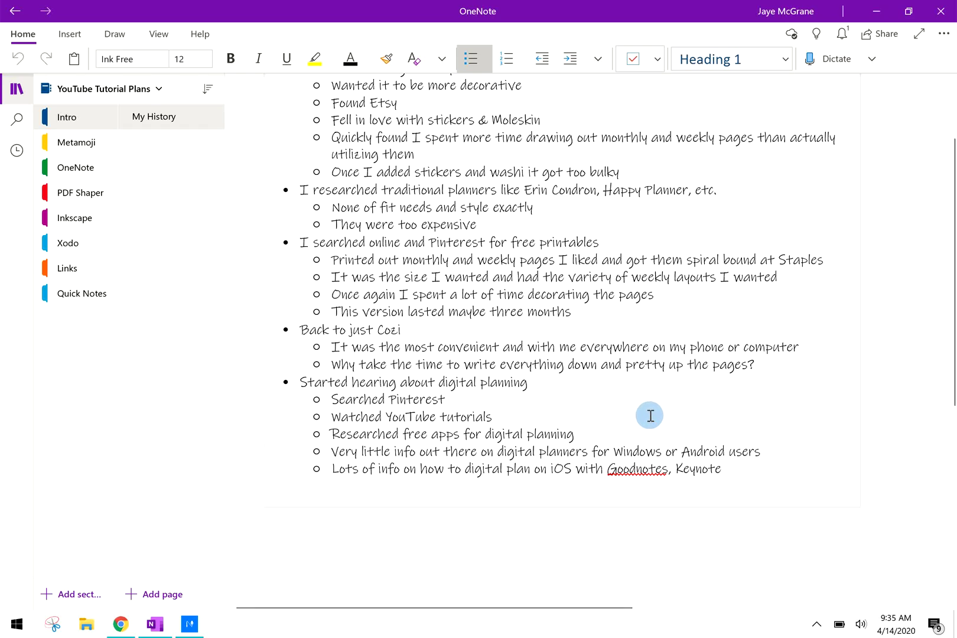
pyautogui.scroll(3, 551, 277)
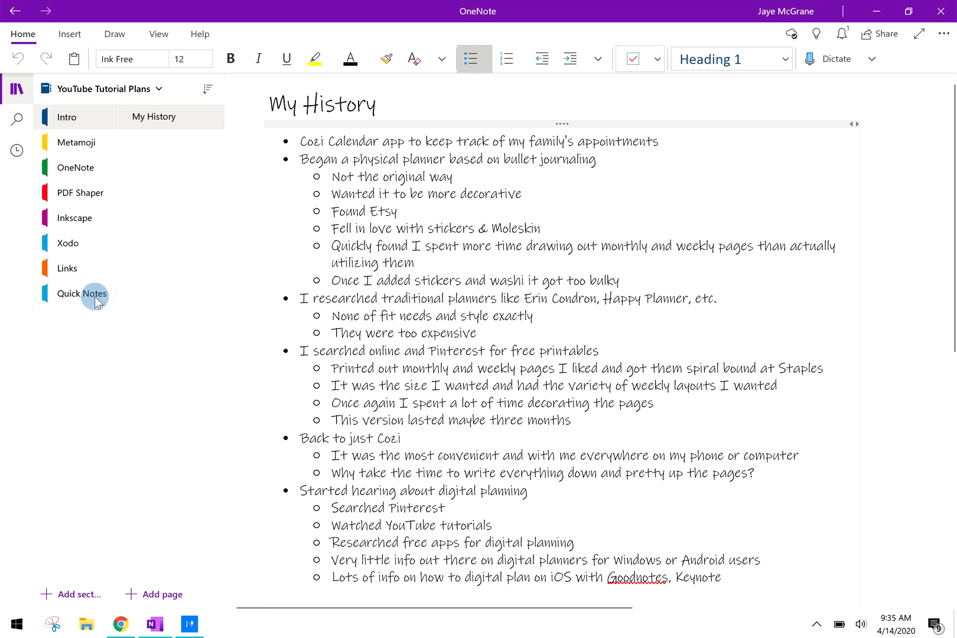
# Pass through the Links and Metamoji sections, then switch to the Everything Planner notebook.
pyautogui.click(68, 269)
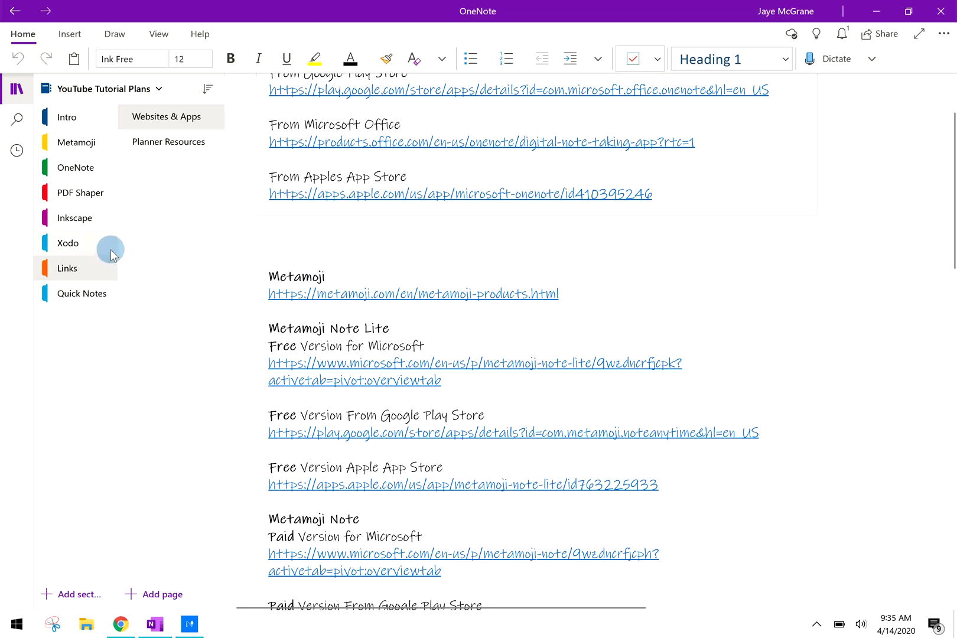
pyautogui.click(65, 143)
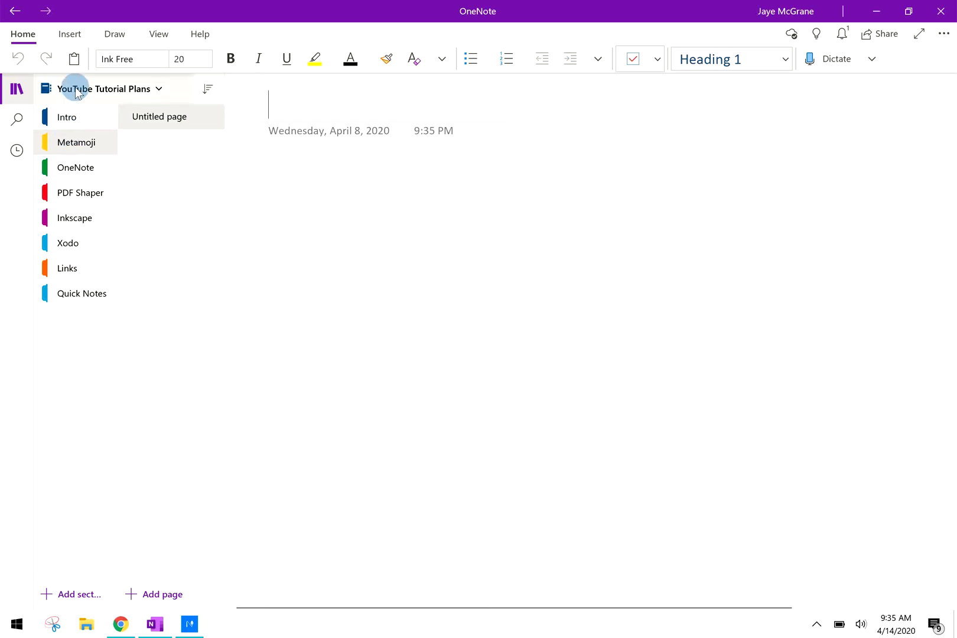
pyautogui.click(75, 90)
pyautogui.click(81, 118)
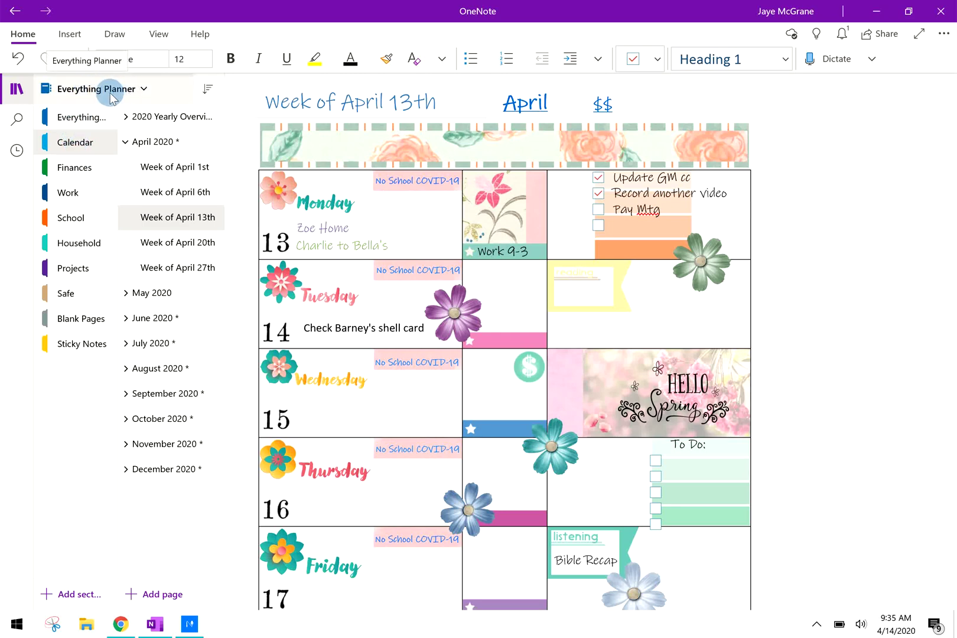
# Scroll through the planner's Cover Page, then follow its floral image link to My Dashboard.
pyautogui.click(77, 117)
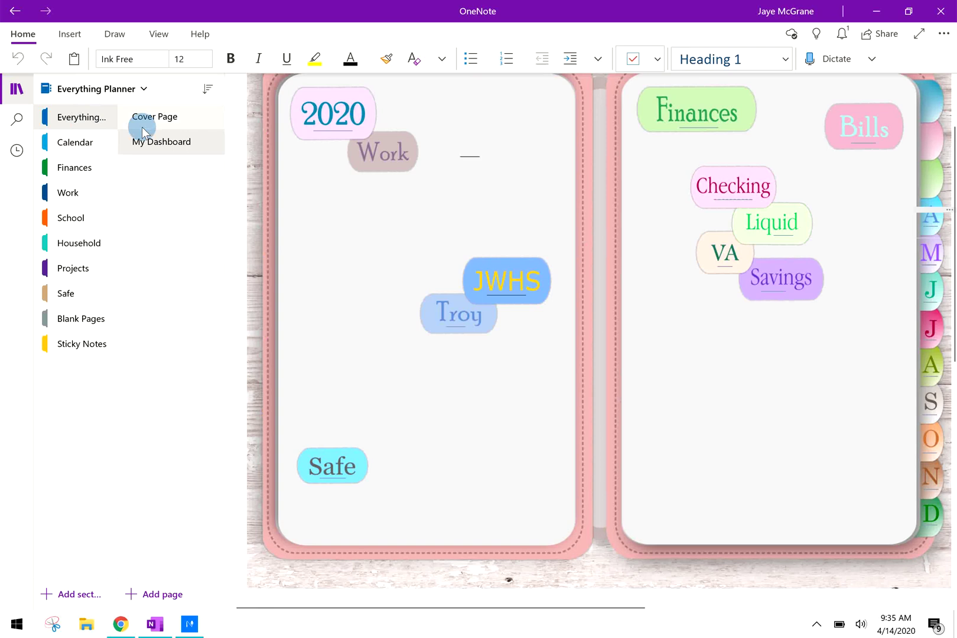
pyautogui.click(169, 117)
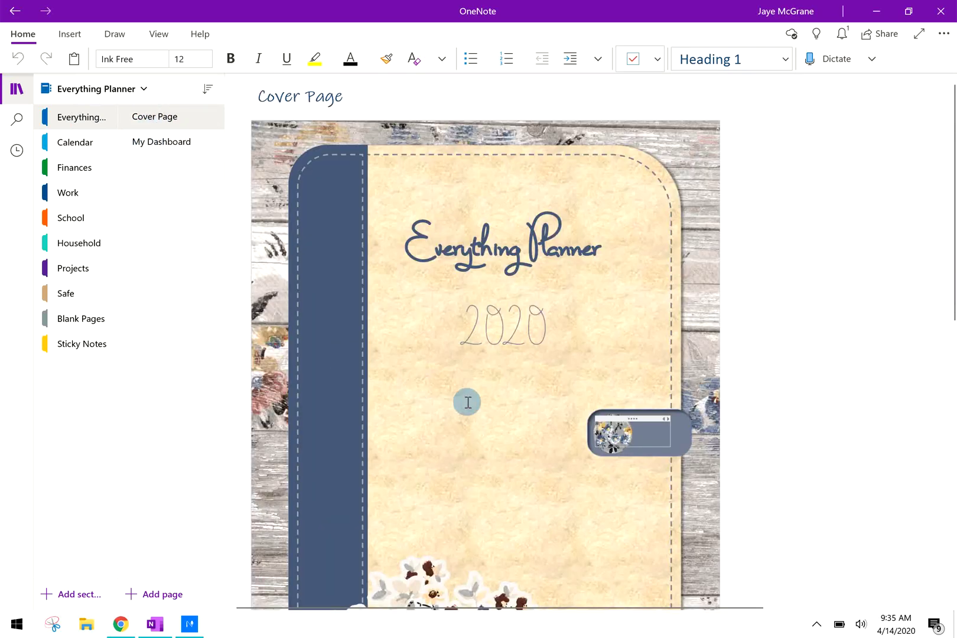
pyautogui.scroll(-3, 514, 402)
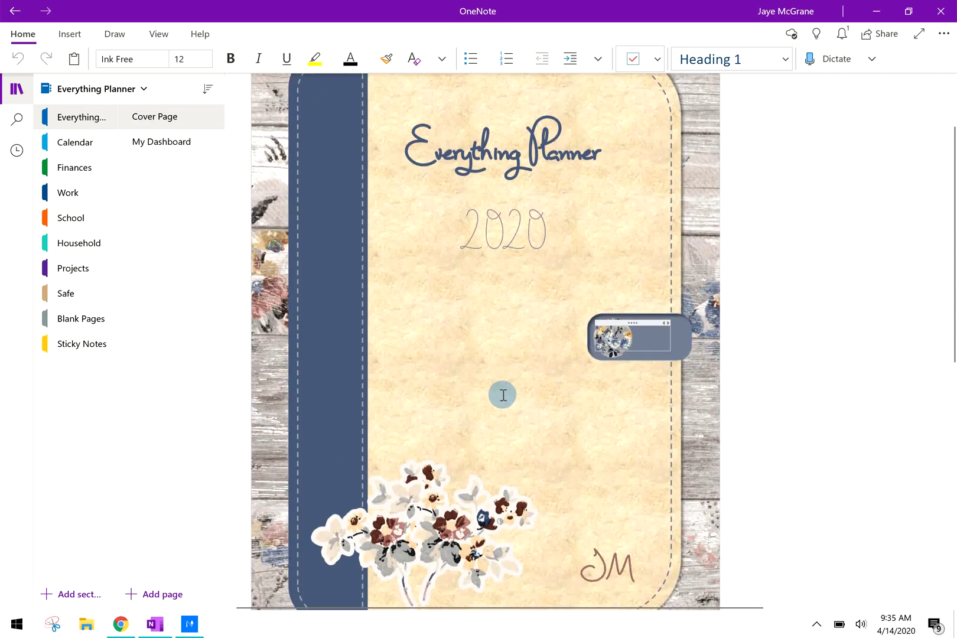
pyautogui.scroll(3, 448, 444)
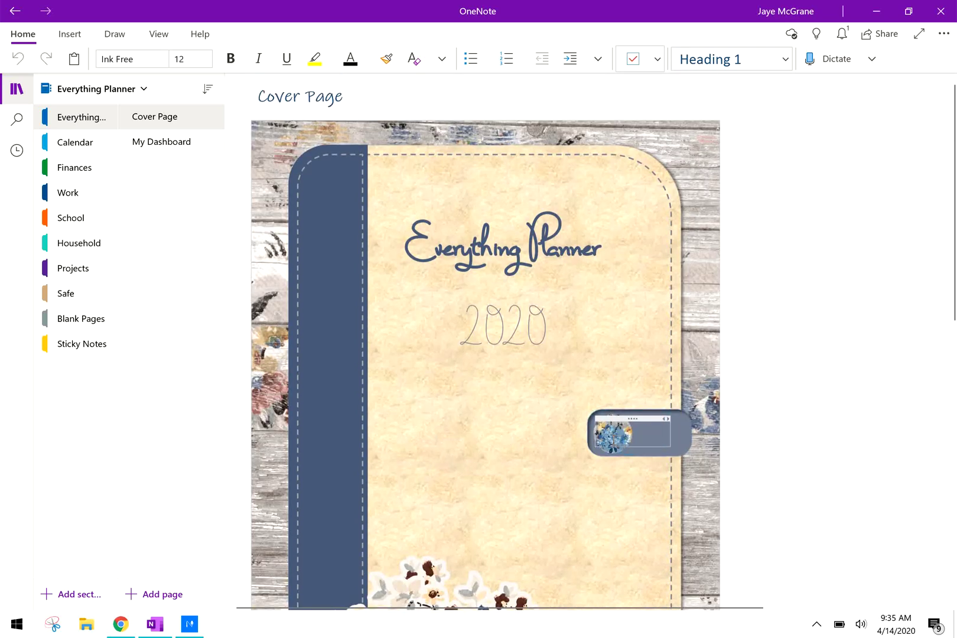
pyautogui.click(611, 443)
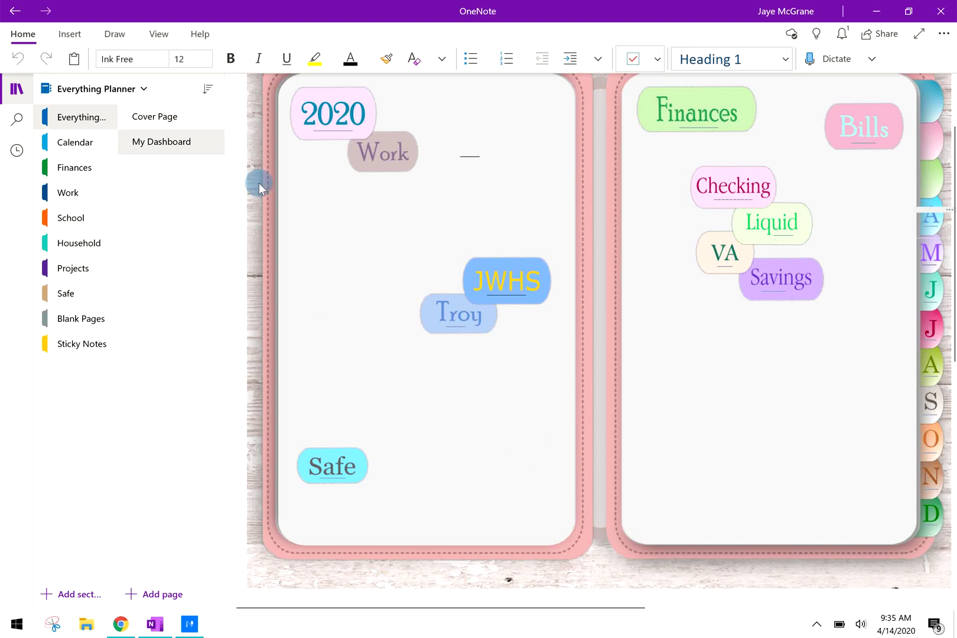
# Navigate from the 2020 Yearly Overview to April 2020, then to the Week of April 13th page.
pyautogui.click(319, 129)
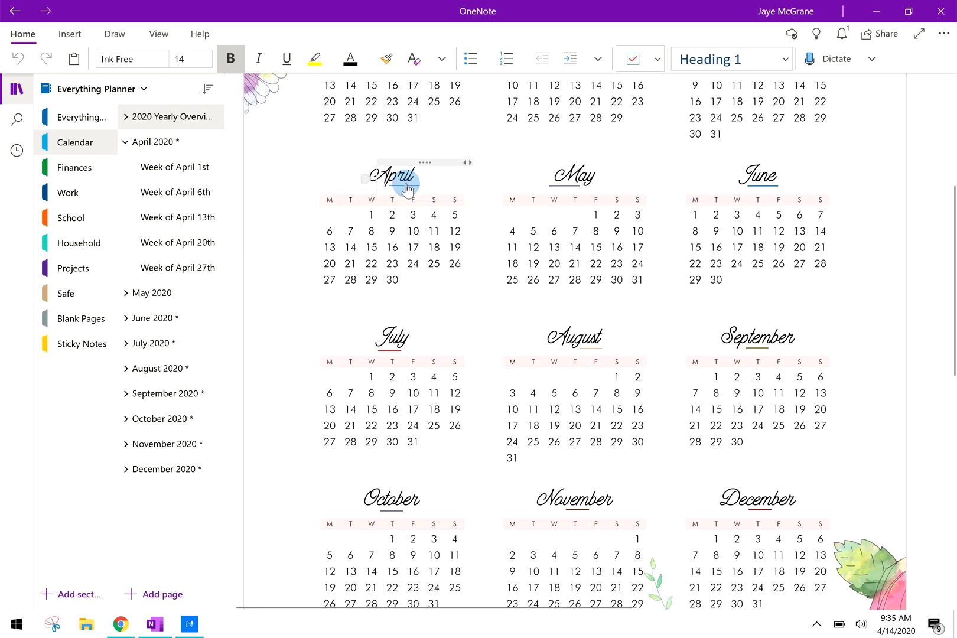
pyautogui.click(407, 189)
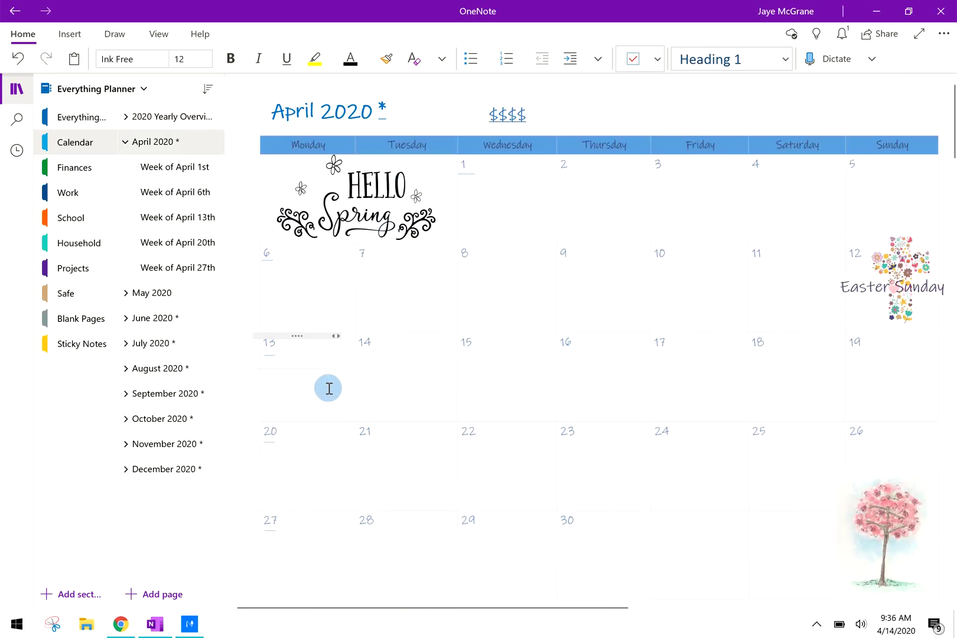
pyautogui.click(271, 359)
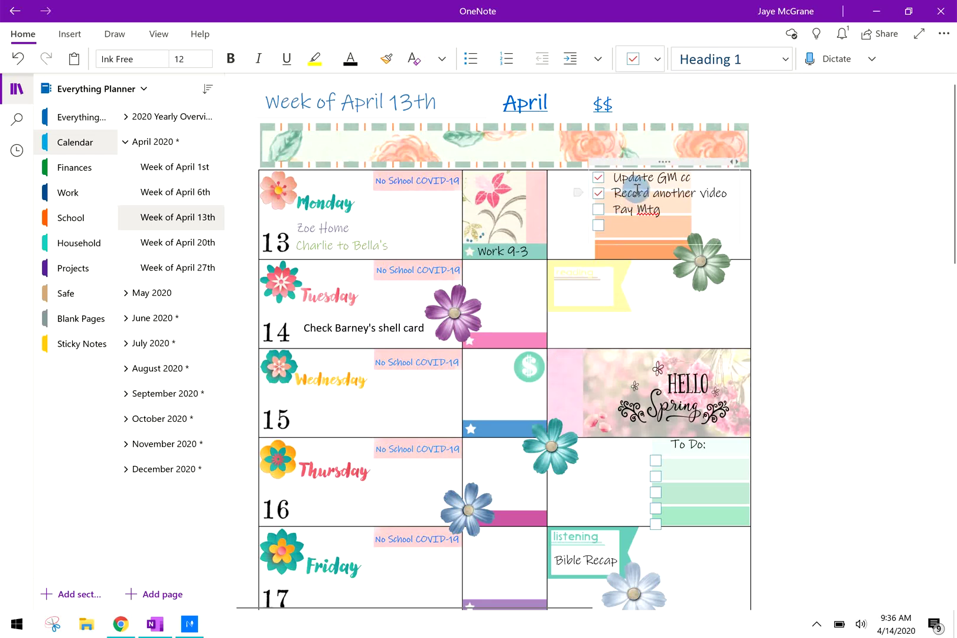
# Toggle Pay Mtg on and off, note 'Day Off' beside Wednesday the 15th, then switch to MetaMoji Note.
pyautogui.click(598, 209)
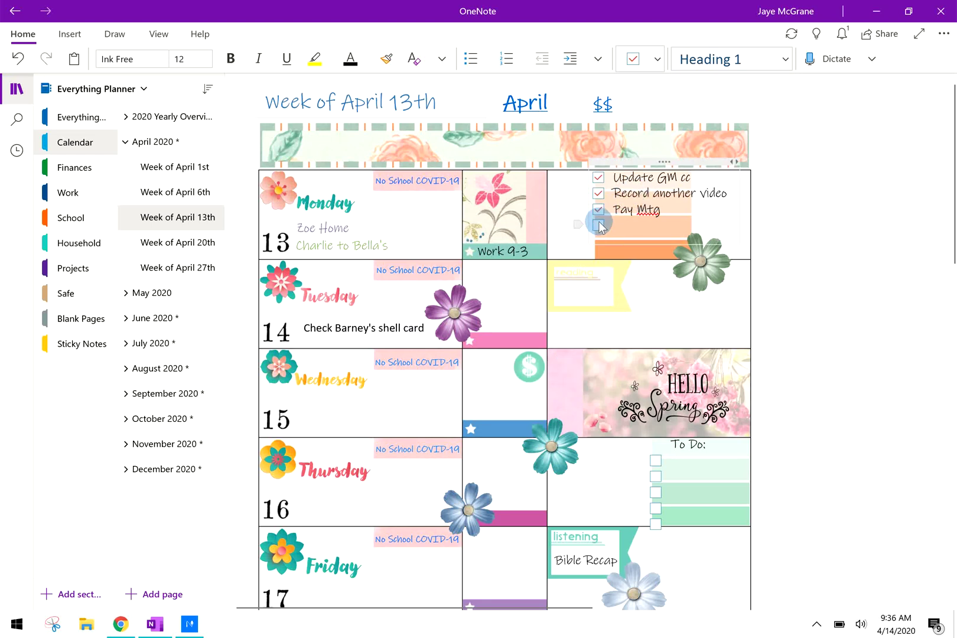
pyautogui.click(598, 210)
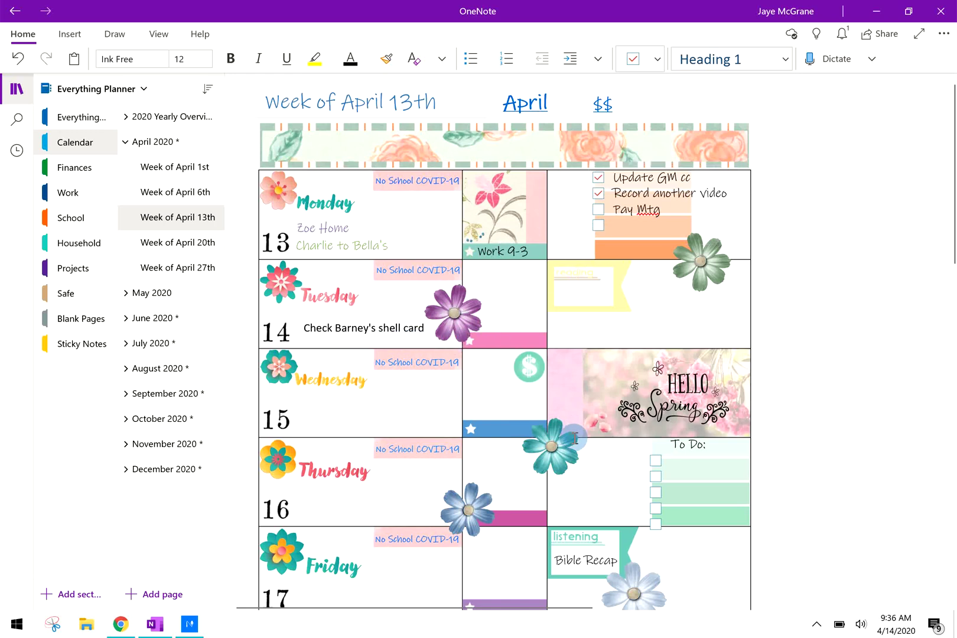
pyautogui.click(307, 414)
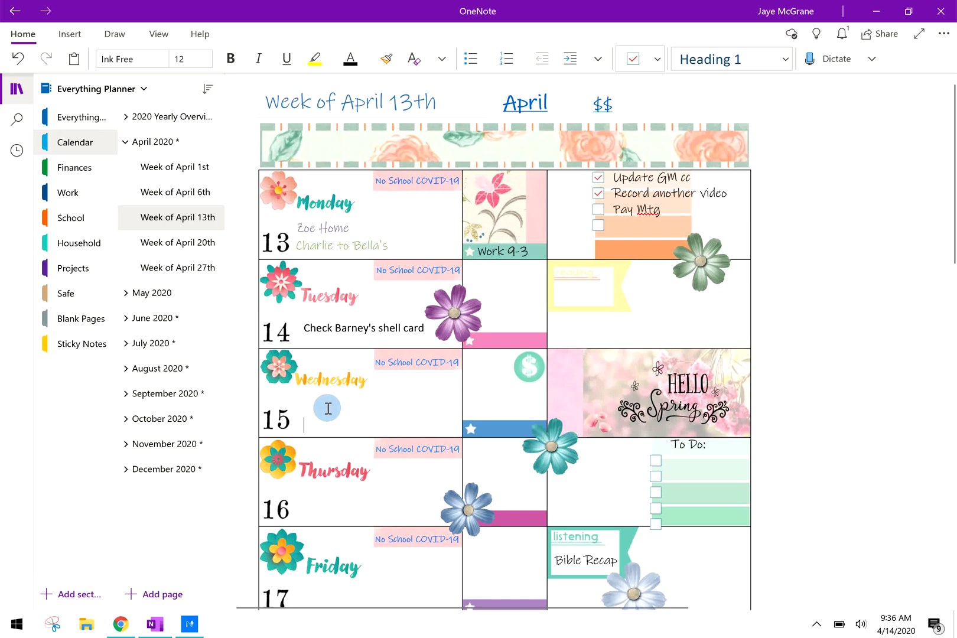
pyautogui.write('Ds')
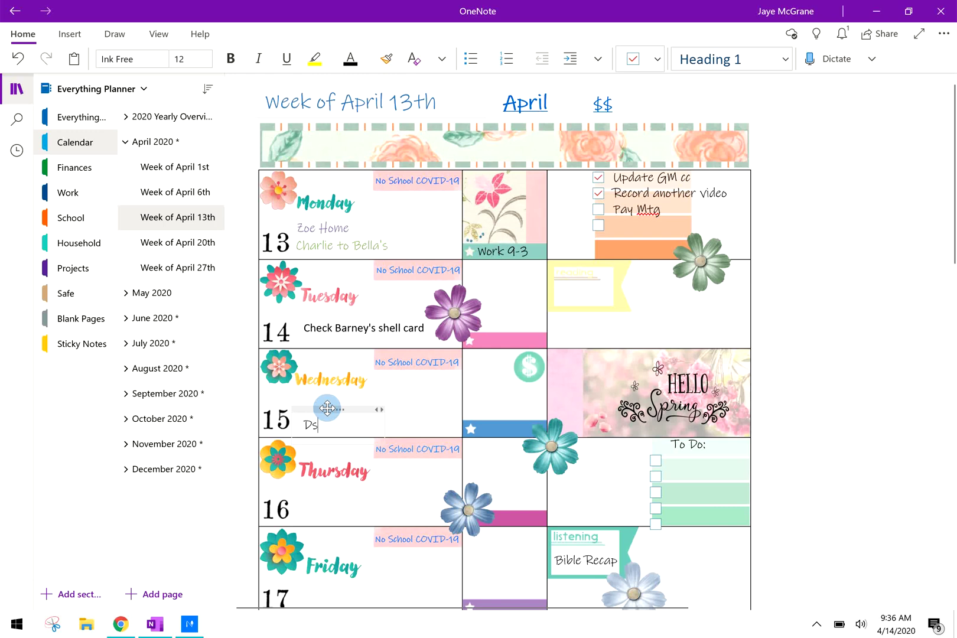
pyautogui.write('y Off')
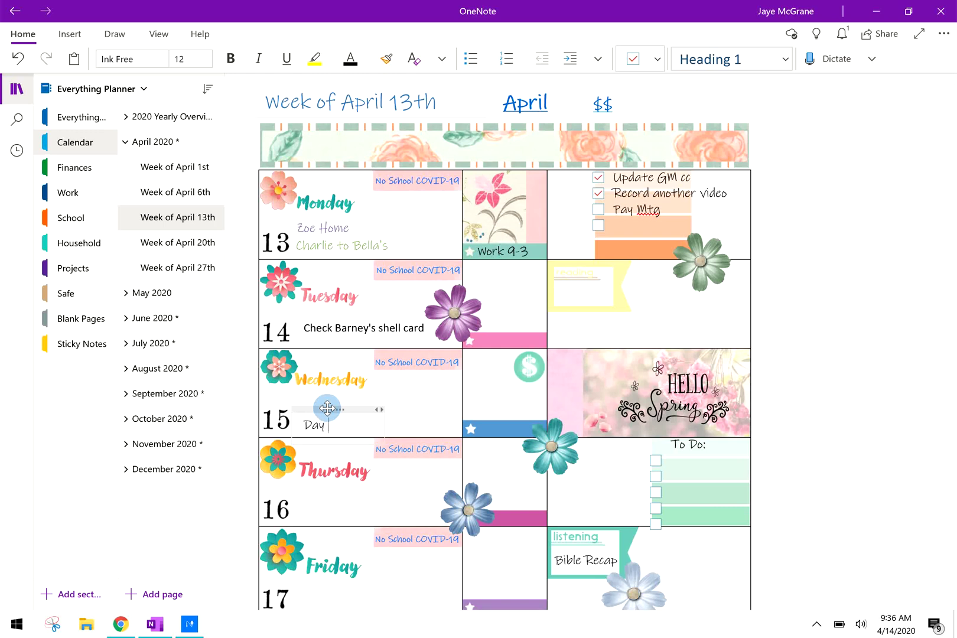
pyautogui.click(440, 406)
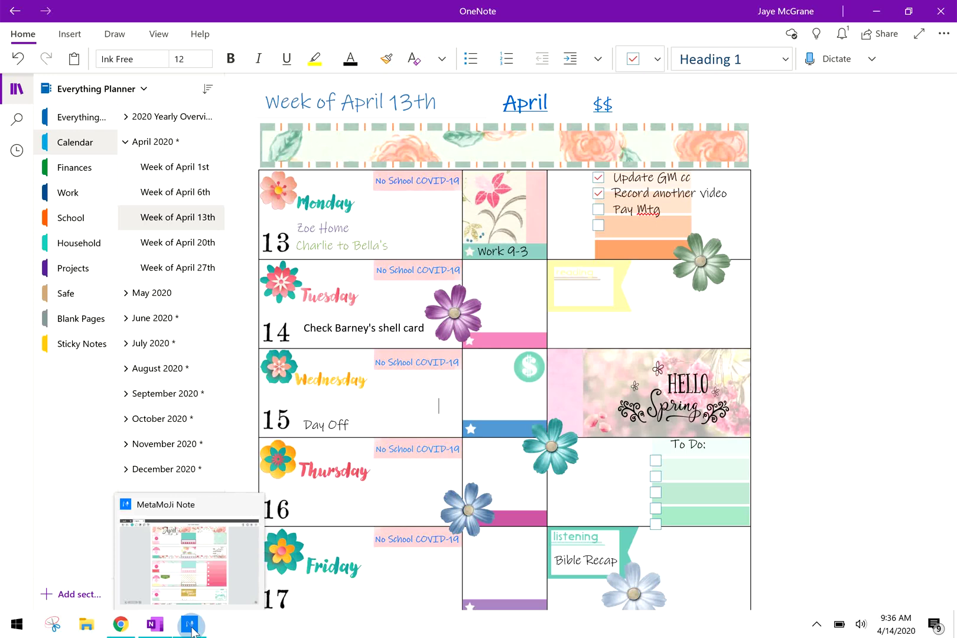
pyautogui.click(192, 628)
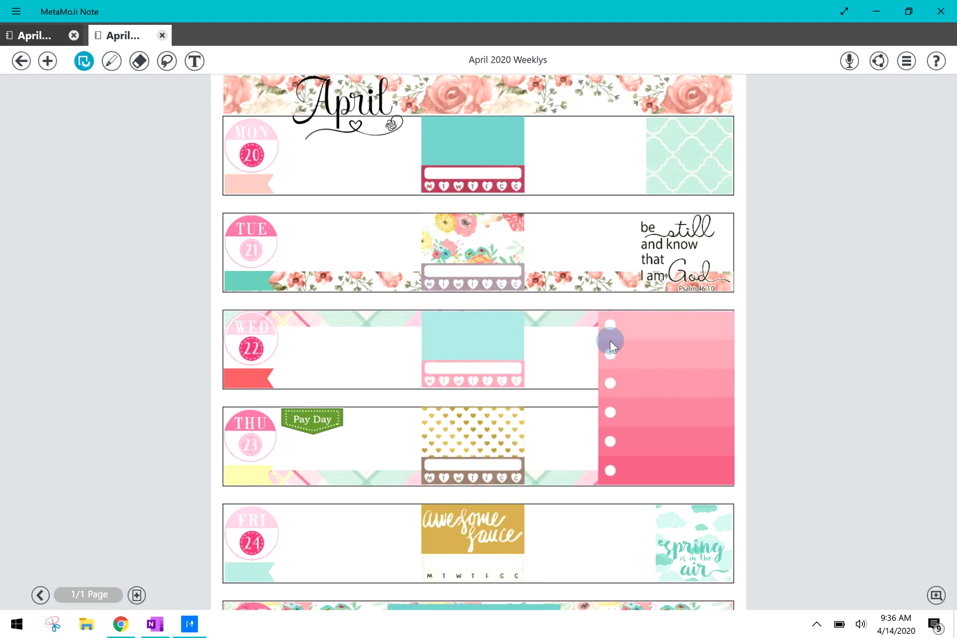
pyautogui.scroll(2, 615, 349)
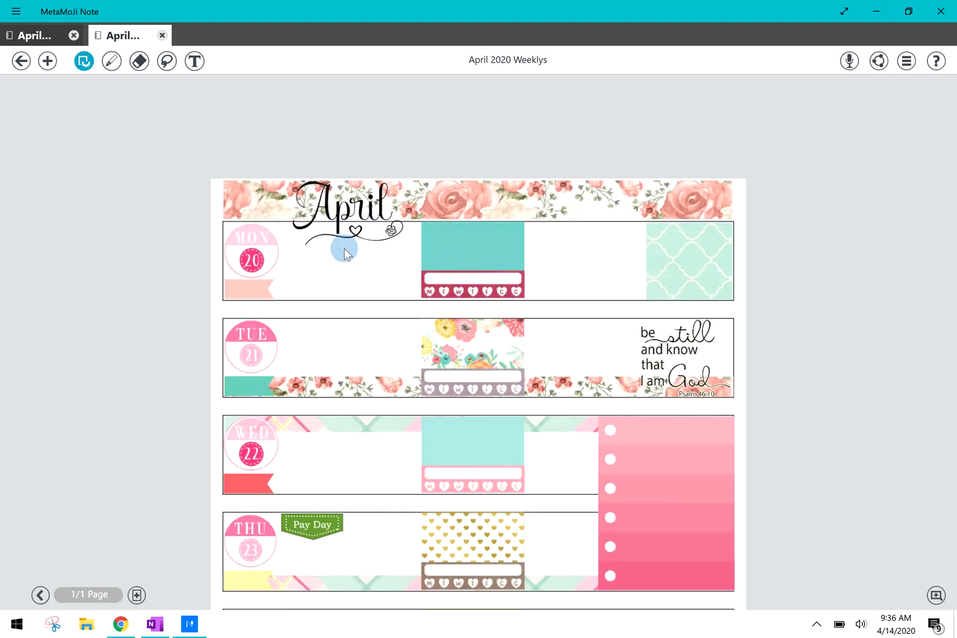
pyautogui.scroll(-2, 323, 249)
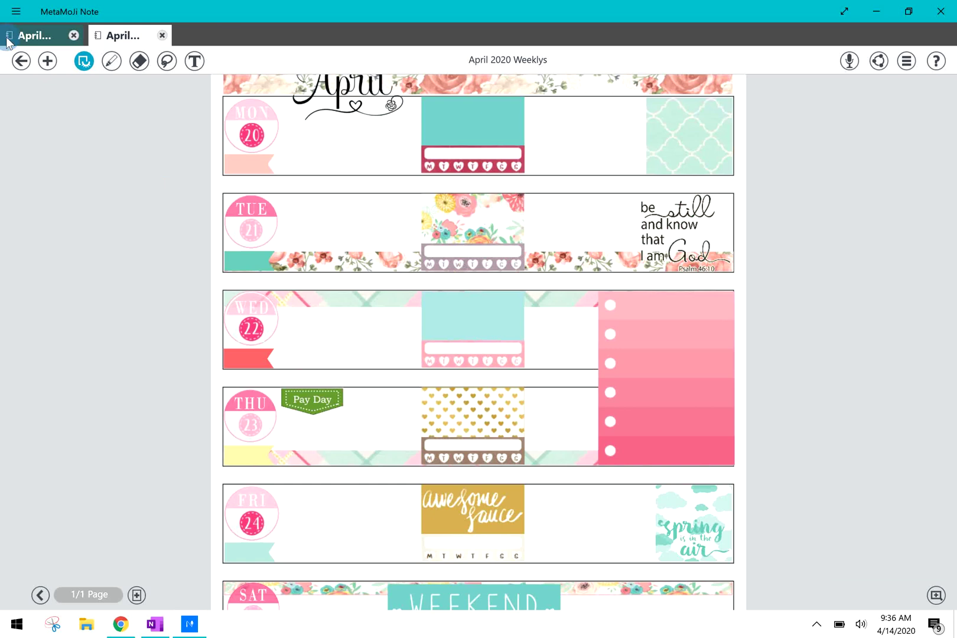
# Add a blank second page, then open Add Item and scroll the Items library to Basic Items.
pyautogui.click(136, 595)
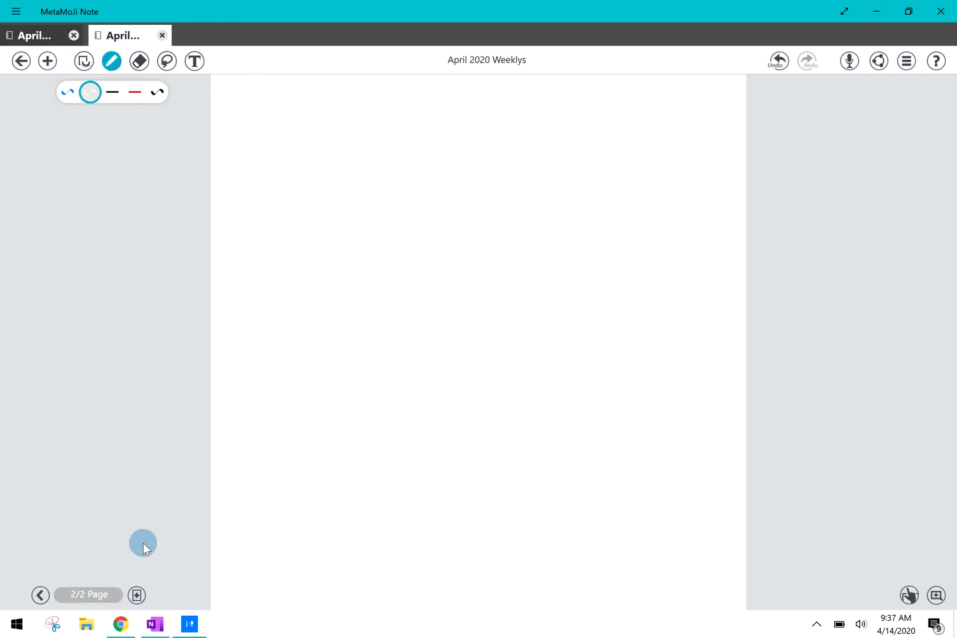
pyautogui.scroll(3, 449, 293)
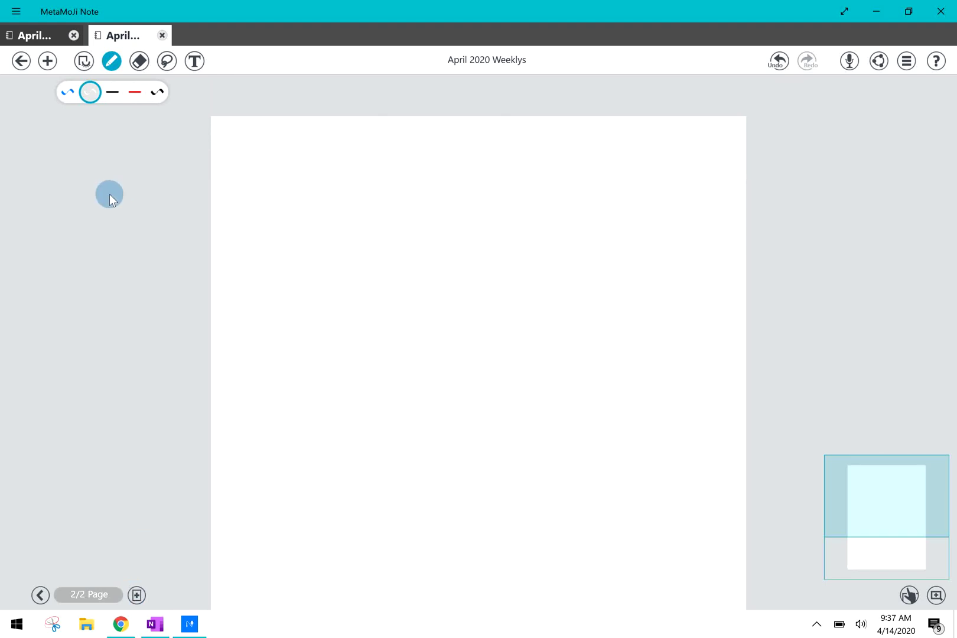
pyautogui.click(84, 62)
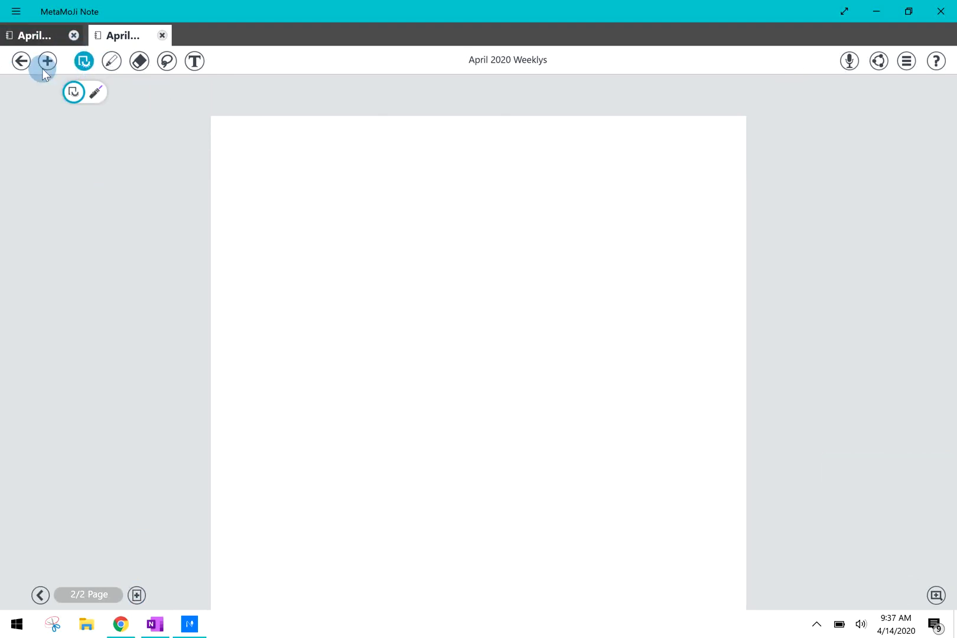
pyautogui.click(47, 62)
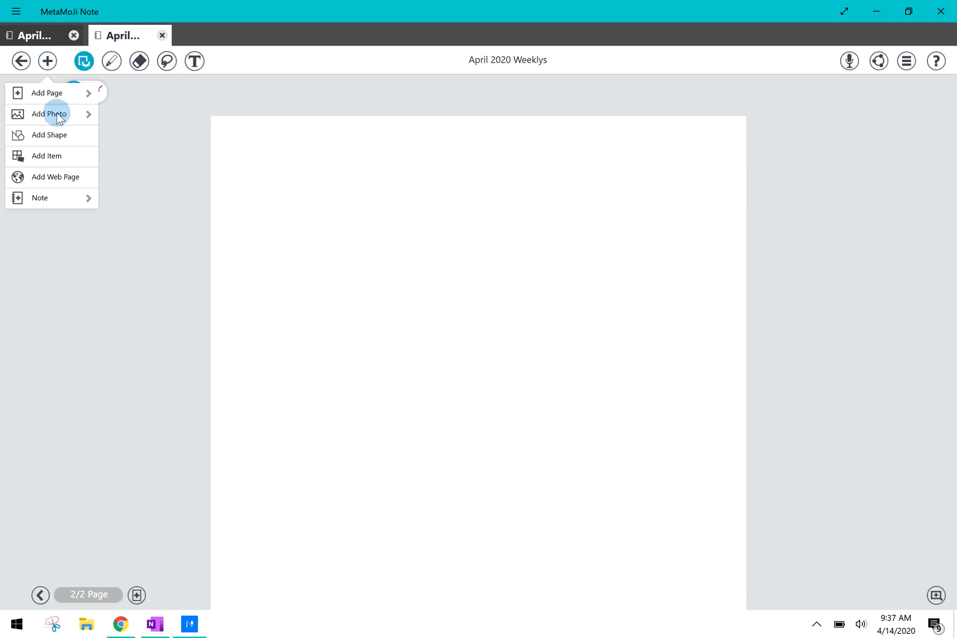
pyautogui.click(54, 158)
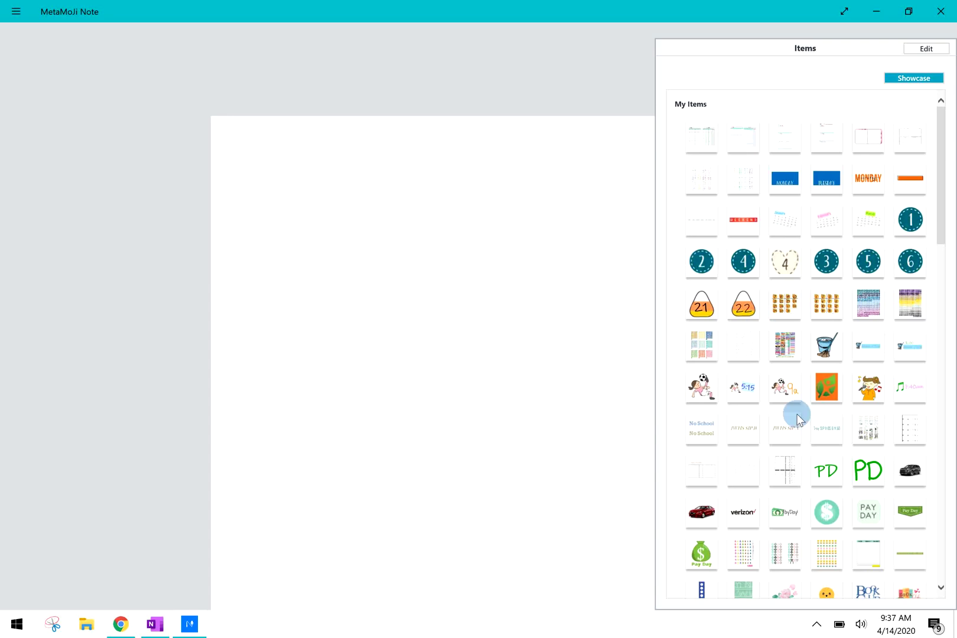
pyautogui.scroll(-2, 770, 302)
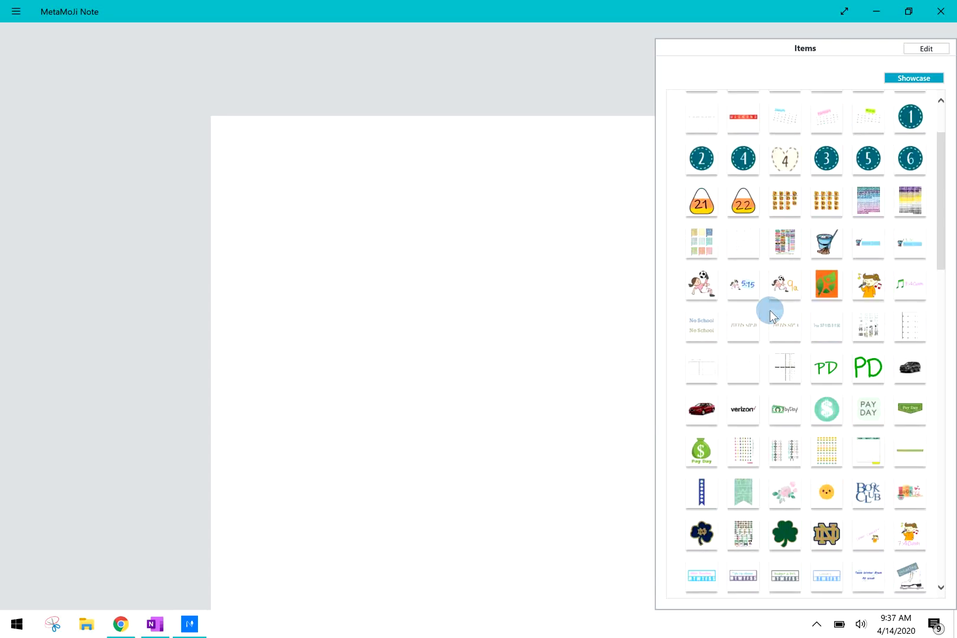
pyautogui.scroll(-10, 772, 323)
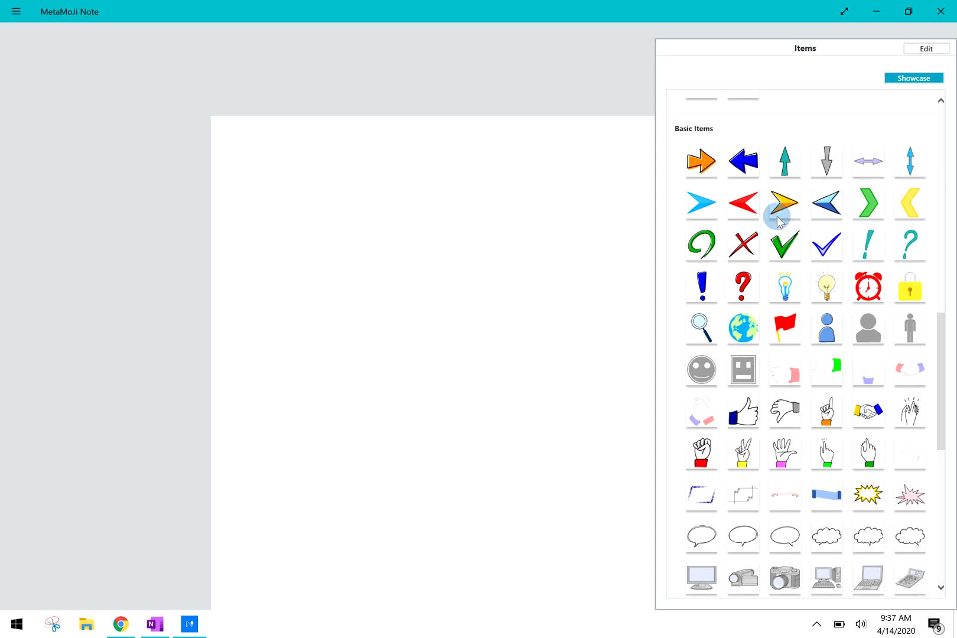
# Insert the blue ribbon banner from Basic Items, enlarge it, and move it to the top-left.
pyautogui.click(825, 497)
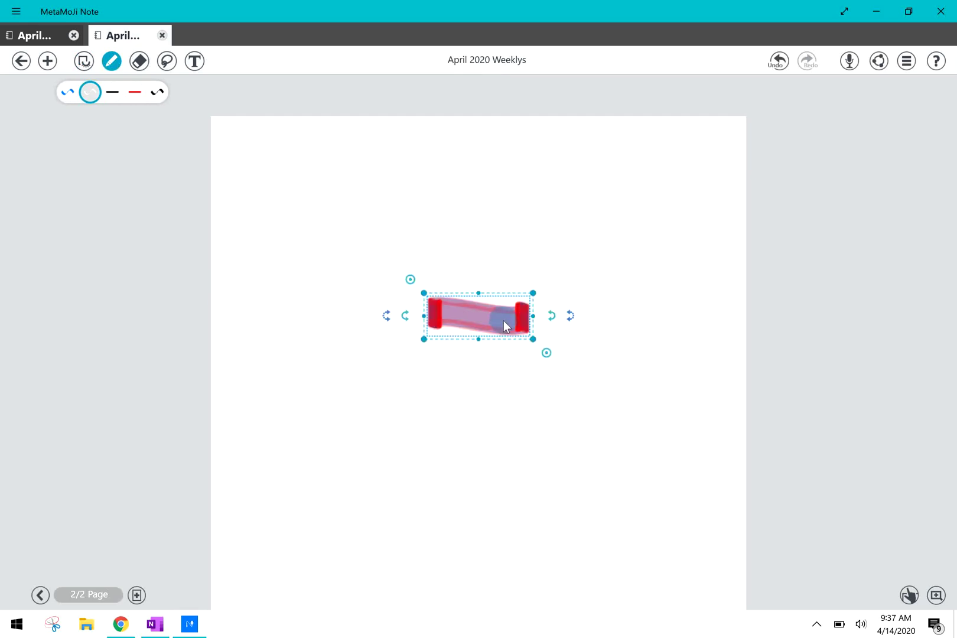
pyautogui.click(168, 61)
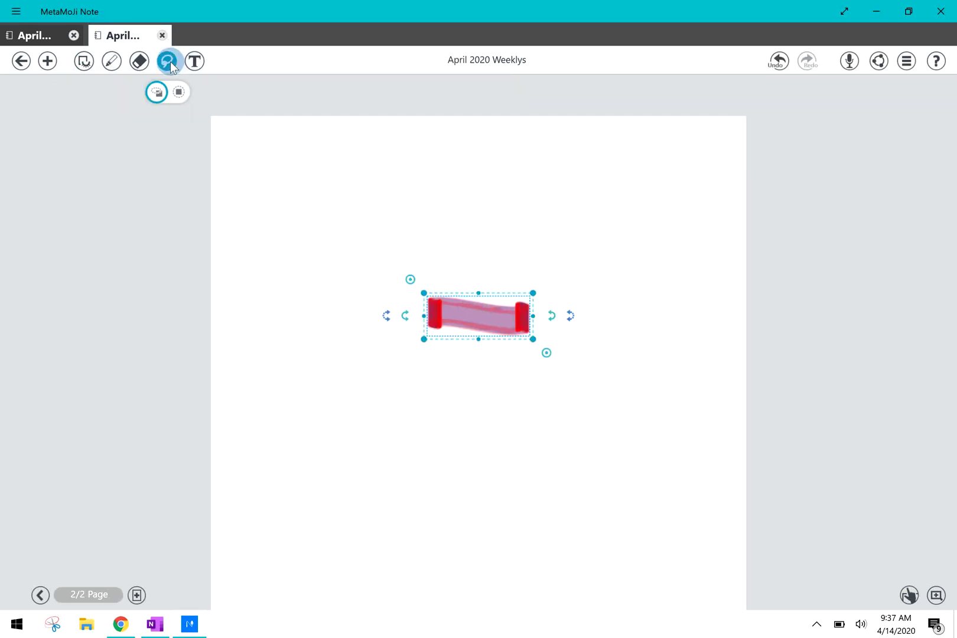
pyautogui.moveTo(548, 353); pyautogui.dragTo(634, 428)
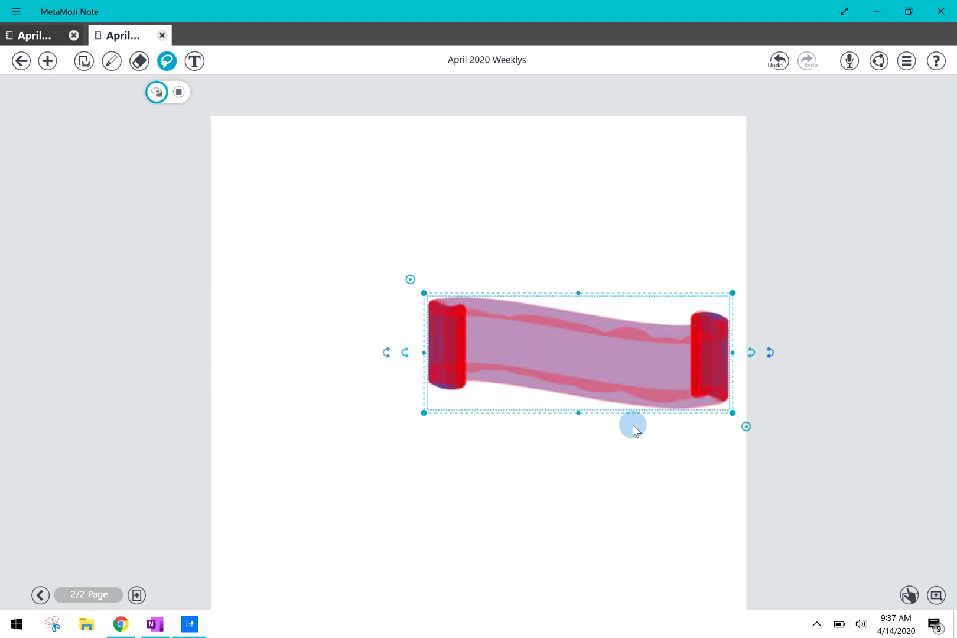
pyautogui.moveTo(601, 378); pyautogui.dragTo(423, 227)
pyautogui.click(382, 357)
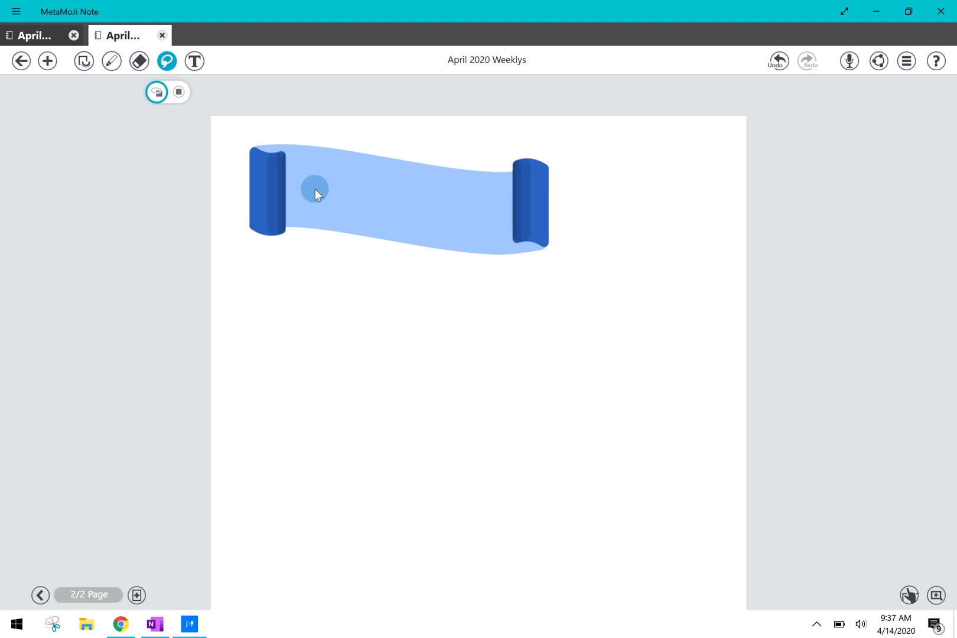
# Add a text box on the blue banner reading 'Happy Birthday!'.
pyautogui.click(192, 61)
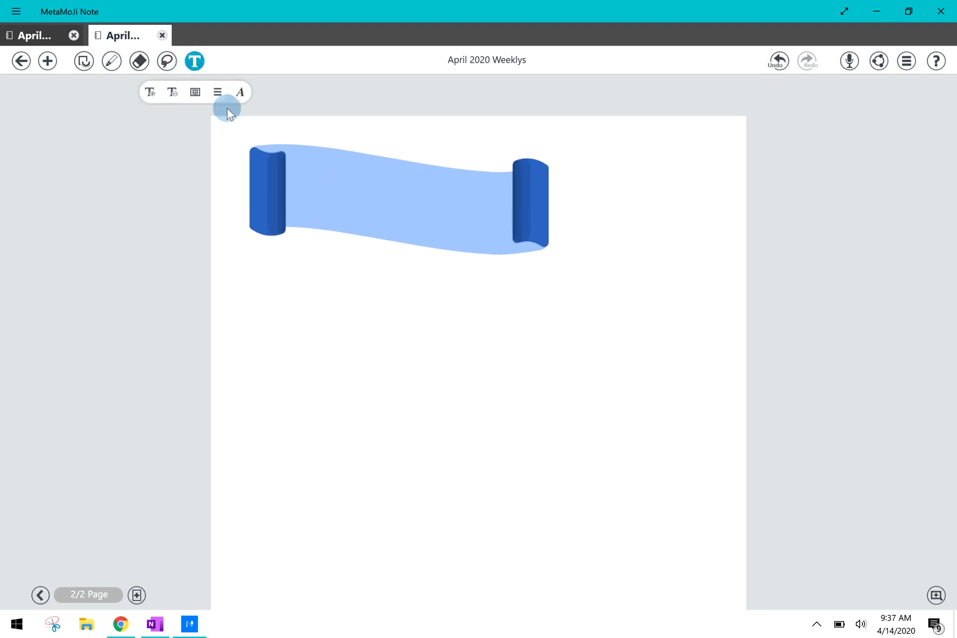
pyautogui.click(326, 175)
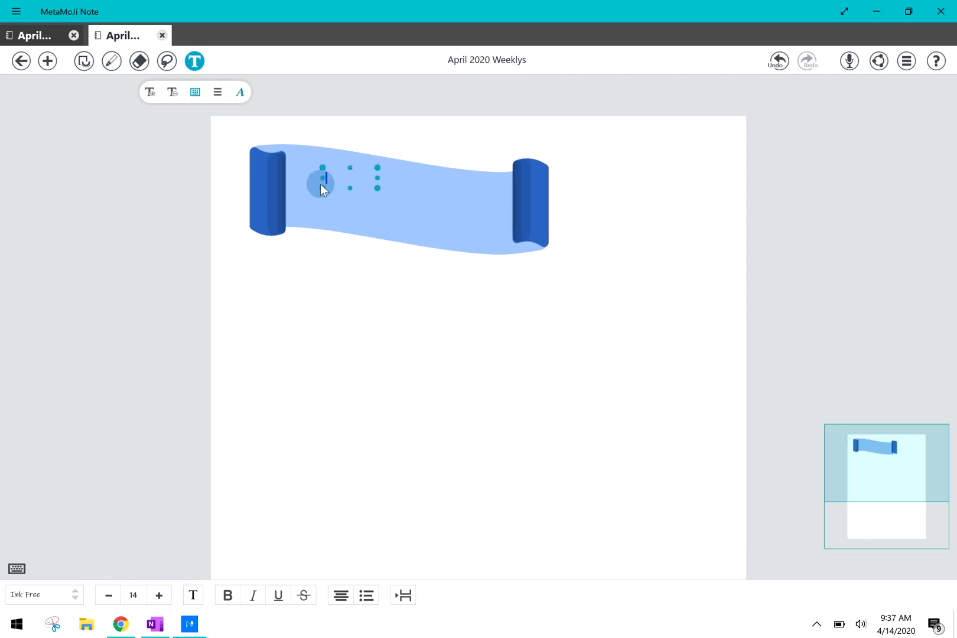
pyautogui.write('H')
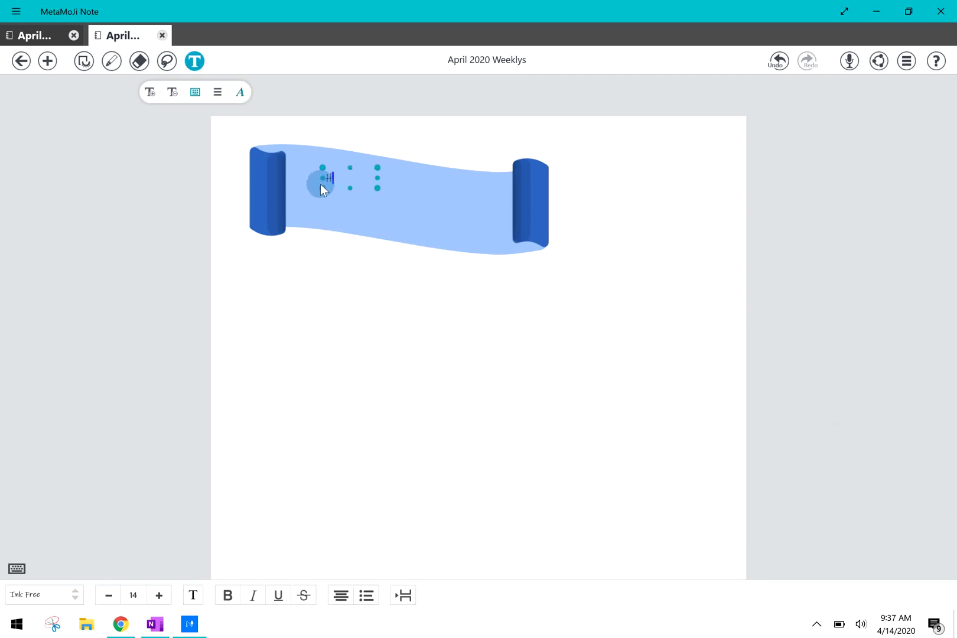
pyautogui.write('appy Birthday!')
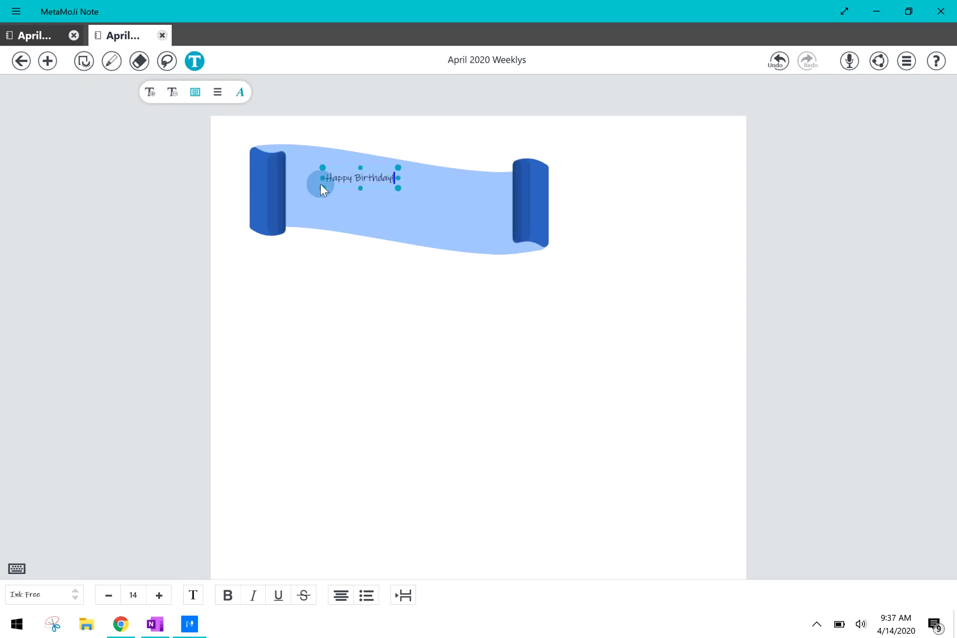
pyautogui.click(356, 286)
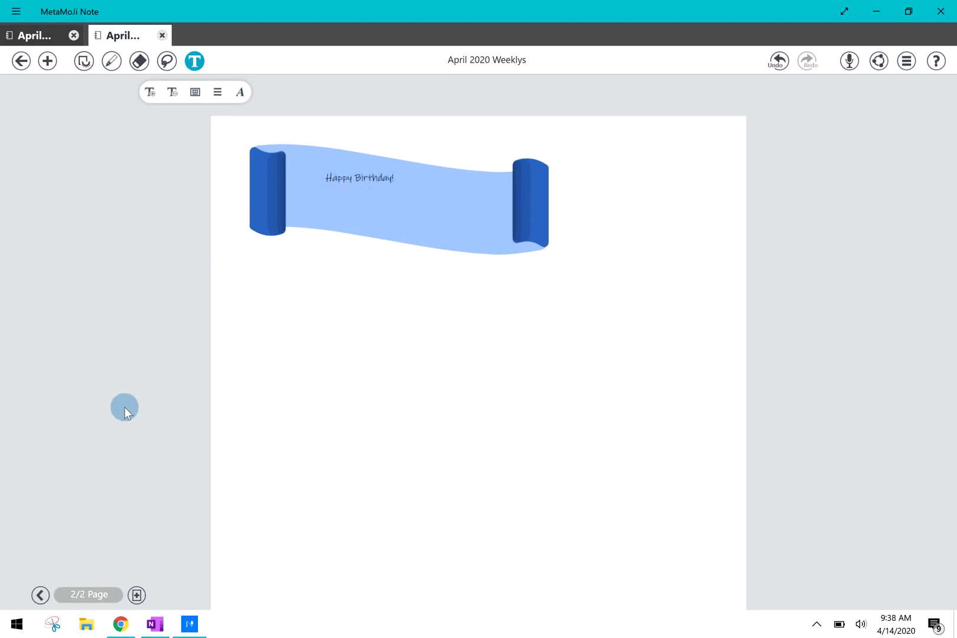
# Return to the April weekly planner page and select the MON 20 day badge.
pyautogui.click(40, 595)
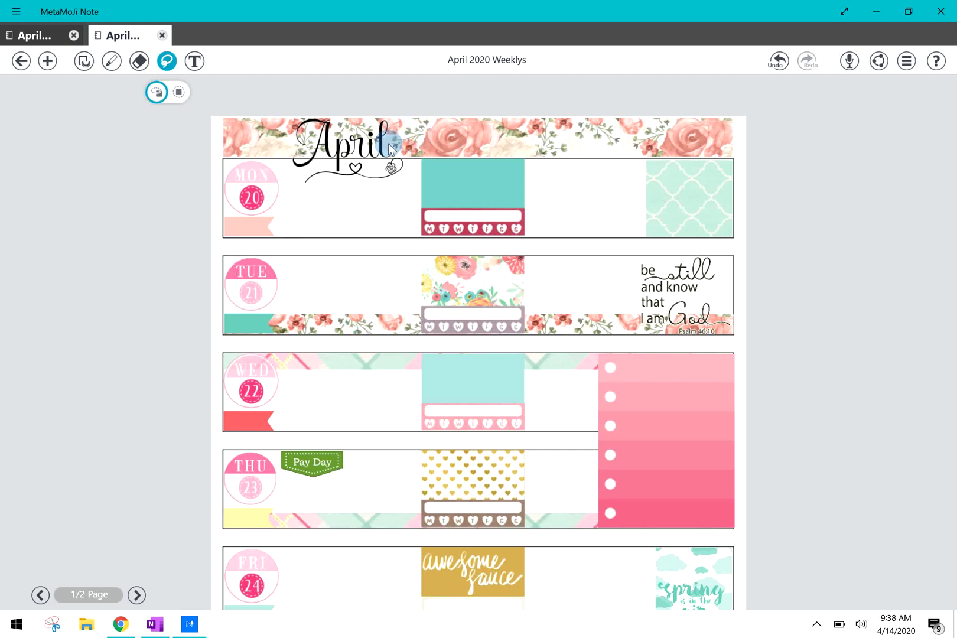
pyautogui.click(452, 133)
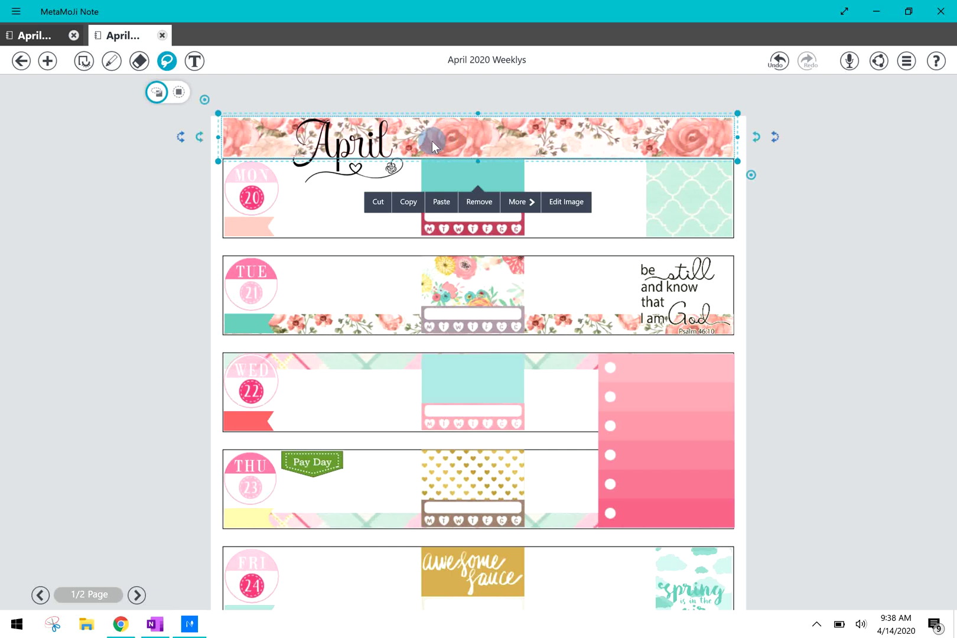
pyautogui.click(254, 171)
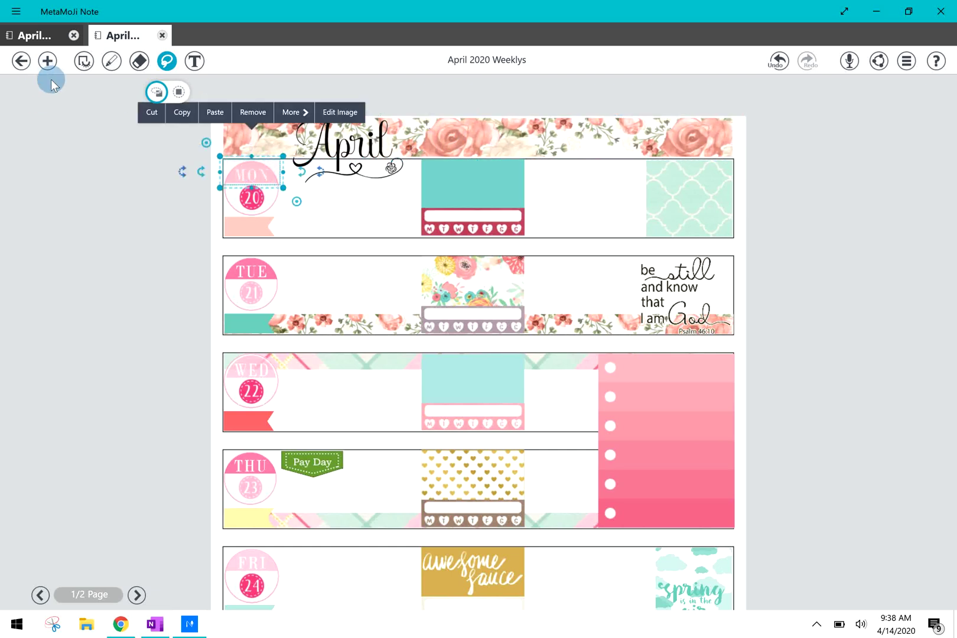
# Insert the 7_PDF_8 washi strip sheet from the photo album at High quality.
pyautogui.click(48, 61)
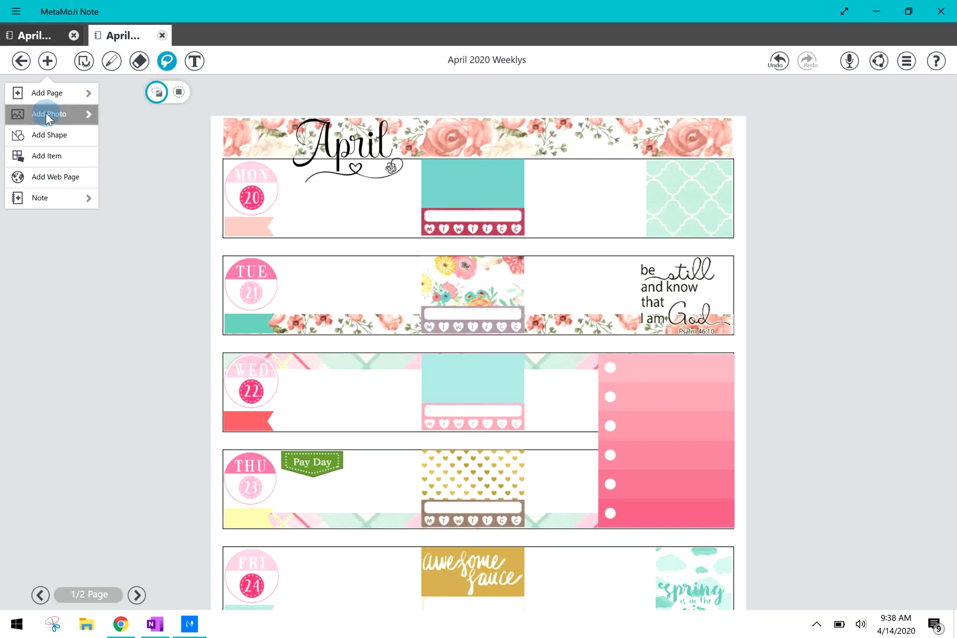
pyautogui.click(47, 114)
pyautogui.click(46, 114)
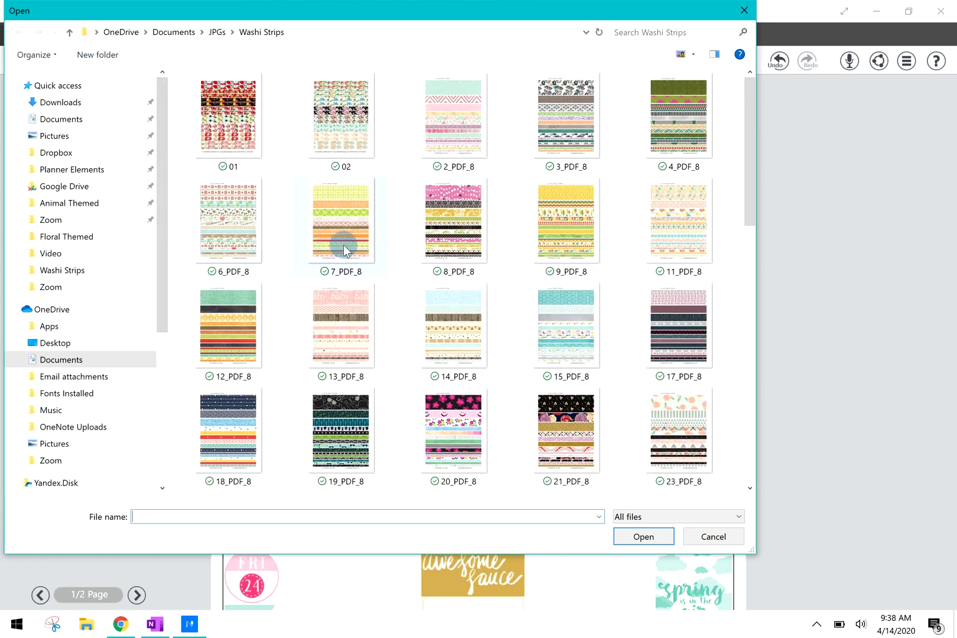
pyautogui.click(340, 211)
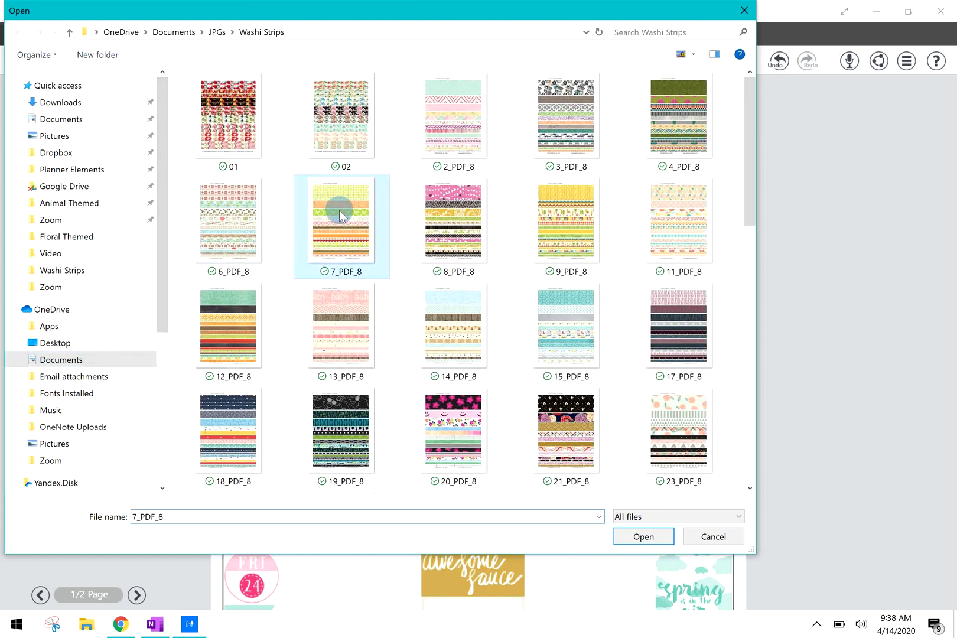
pyautogui.click(650, 535)
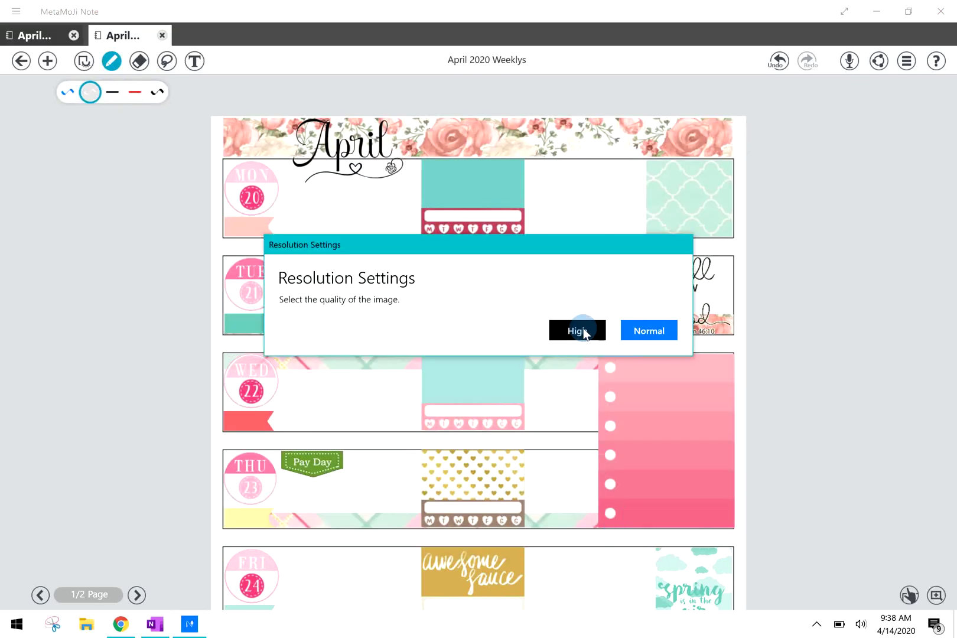
pyautogui.click(578, 331)
# Move the washi sheet into the left margin and bring up its editing actions.
pyautogui.moveTo(505, 325); pyautogui.dragTo(129, 276)
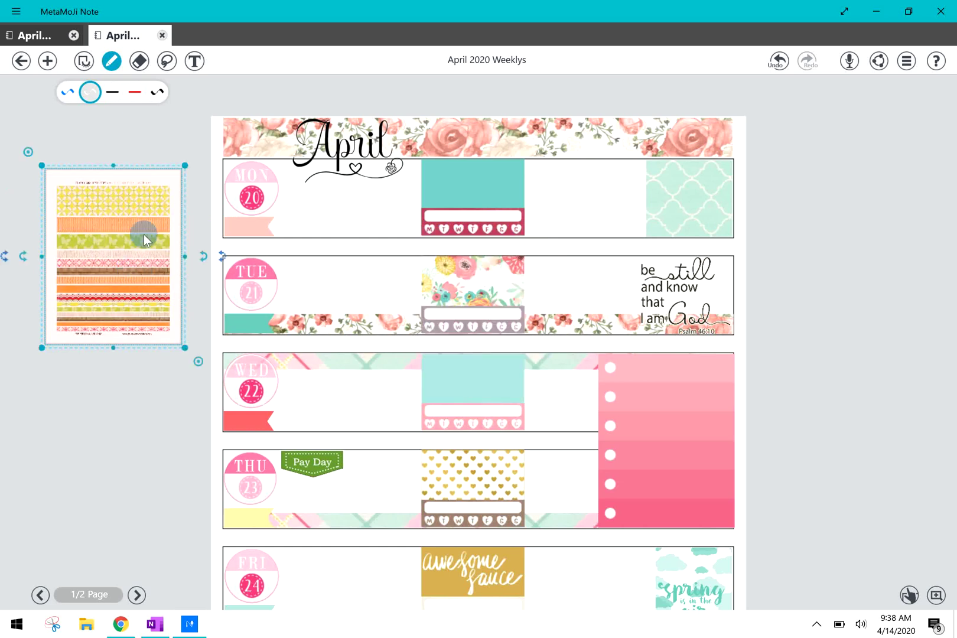
pyautogui.click(166, 60)
pyautogui.click(148, 263)
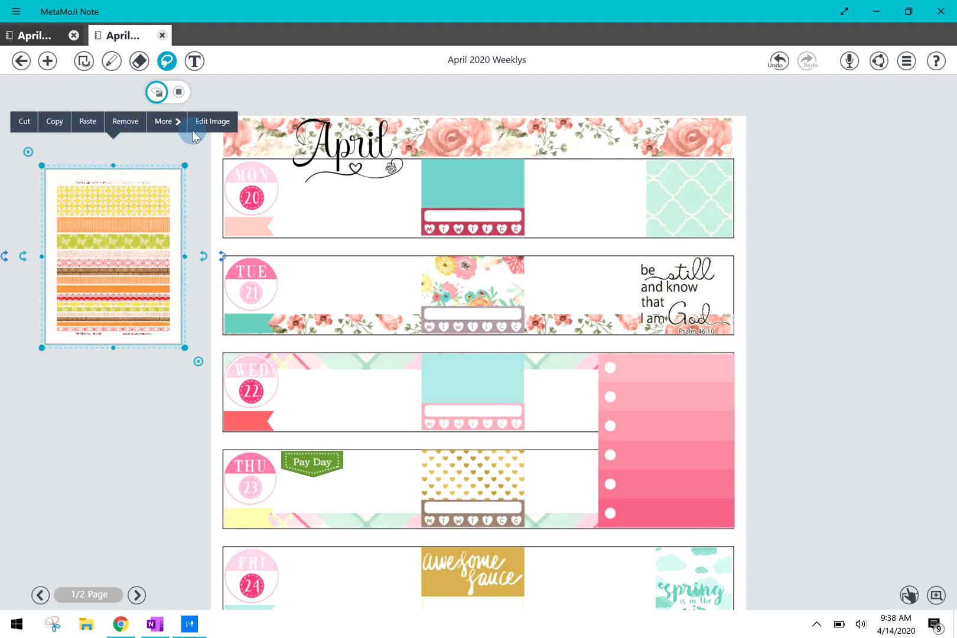
# Crop the washi sheet to just the yellow patterned band, trimming its left and right ends.
pyautogui.click(214, 123)
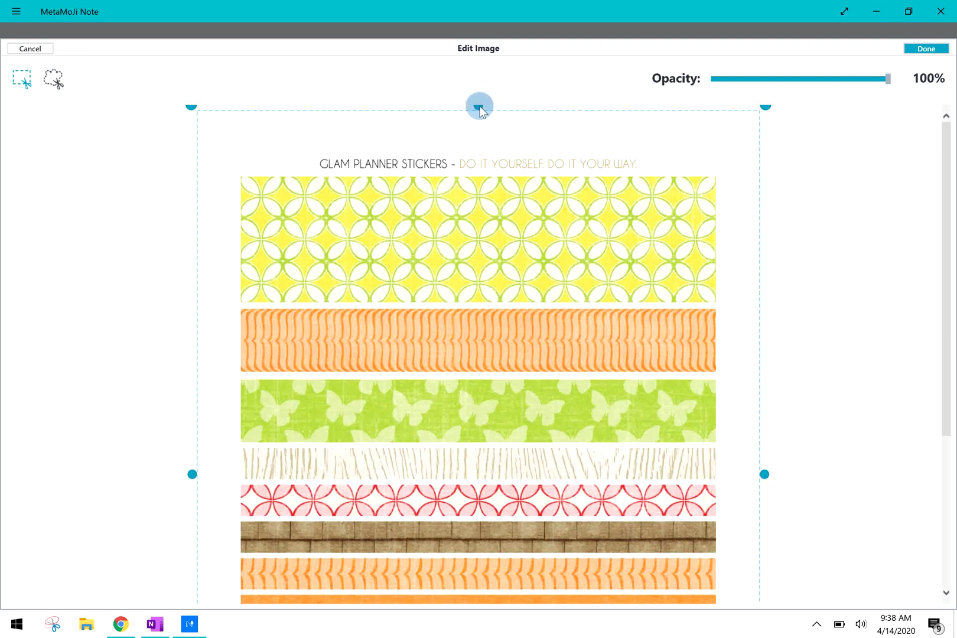
pyautogui.moveTo(479, 105); pyautogui.dragTo(470, 234)
pyautogui.scroll(-4, 445, 346)
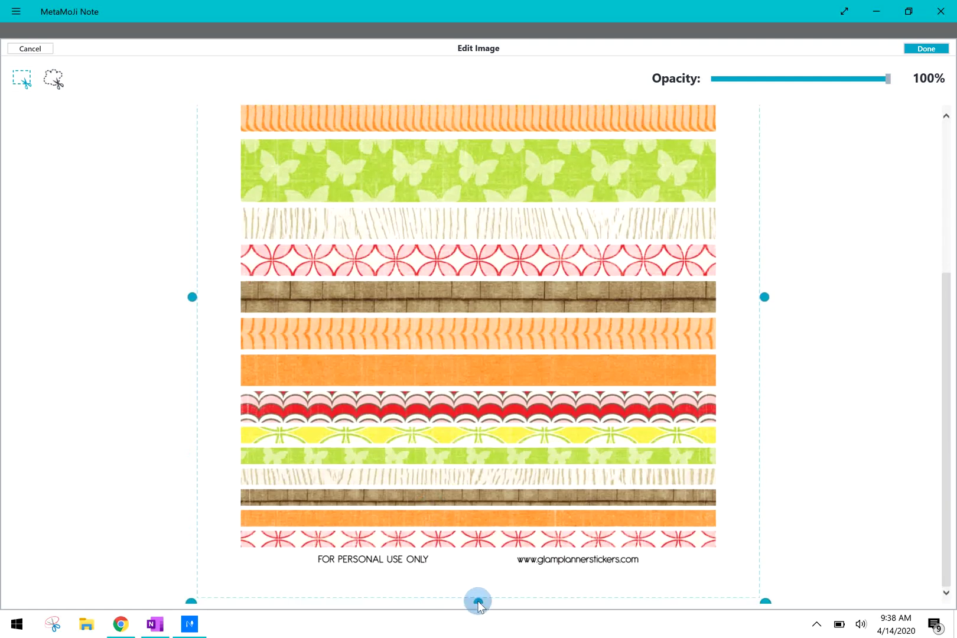
pyautogui.moveTo(478, 602); pyautogui.dragTo(495, 145)
pyautogui.scroll(4, 476, 196)
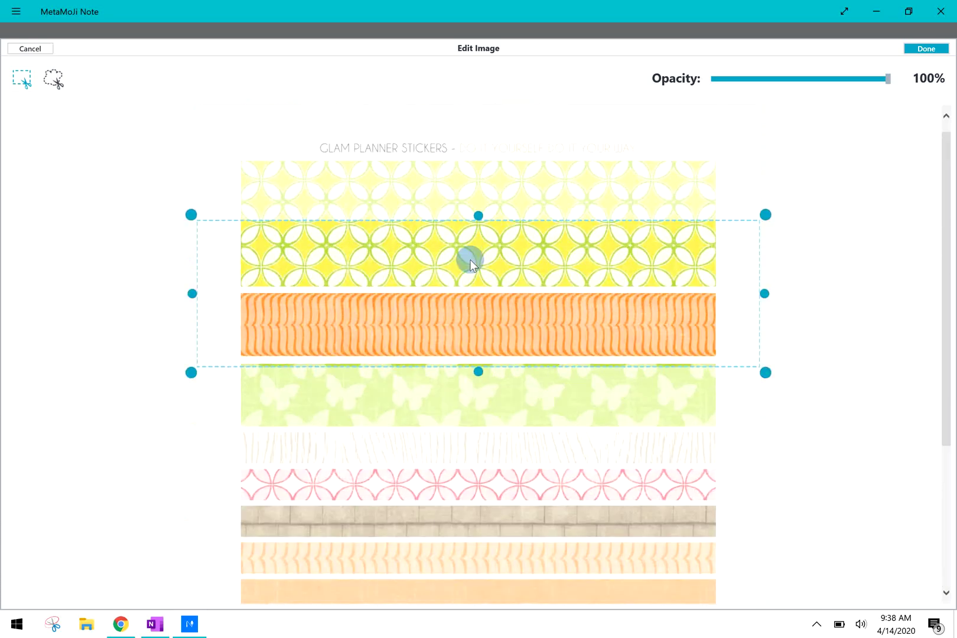
pyautogui.moveTo(476, 358); pyautogui.dragTo(448, 274)
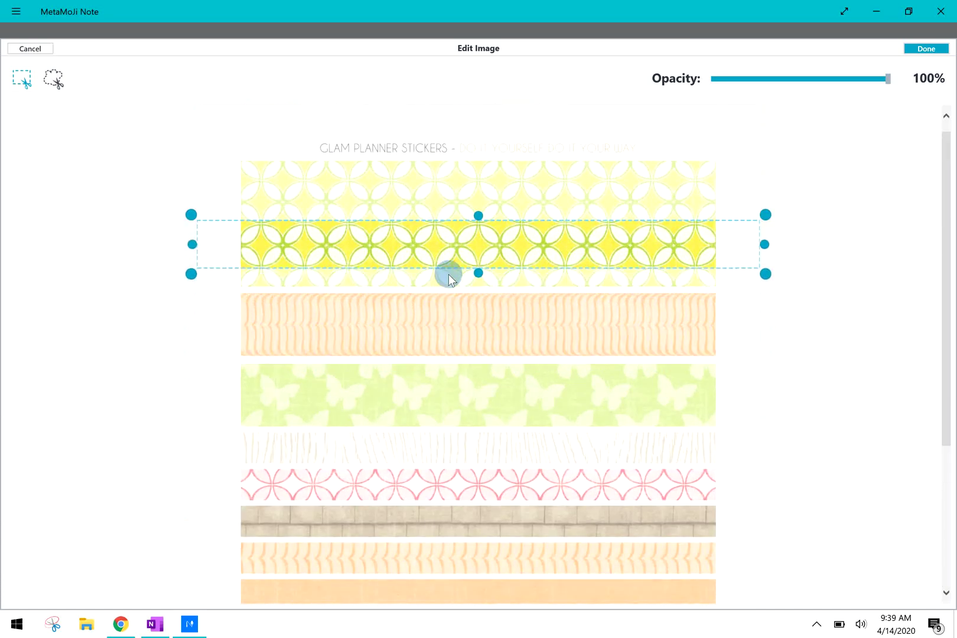
pyautogui.moveTo(192, 243); pyautogui.dragTo(284, 235)
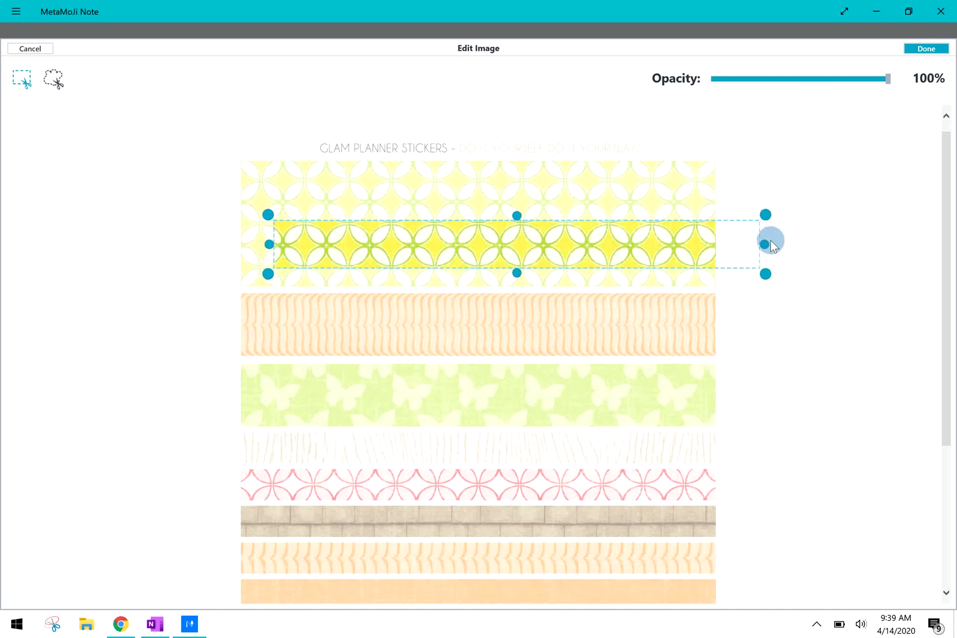
pyautogui.moveTo(766, 246); pyautogui.dragTo(670, 255)
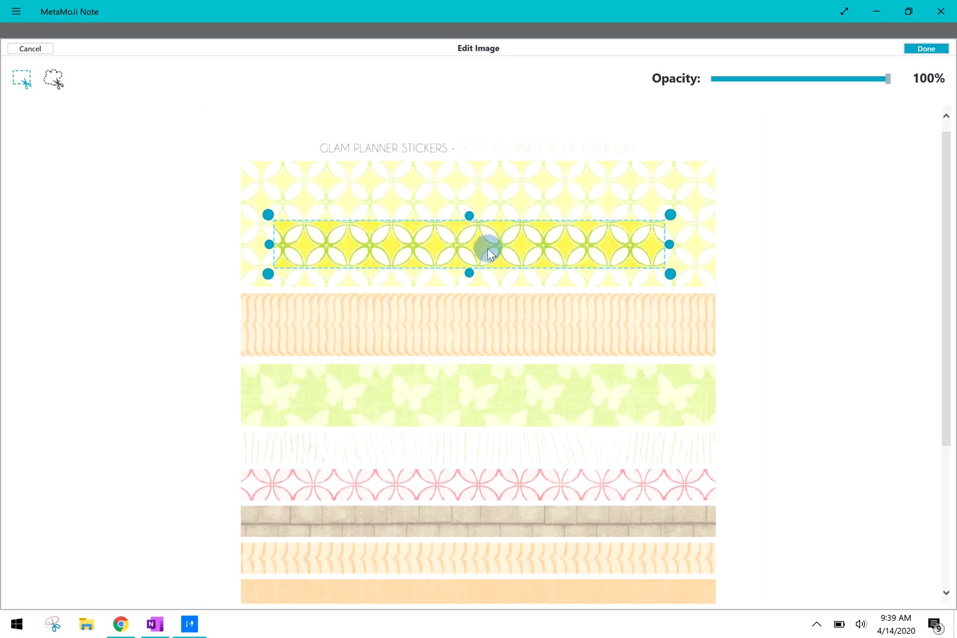
pyautogui.click(922, 49)
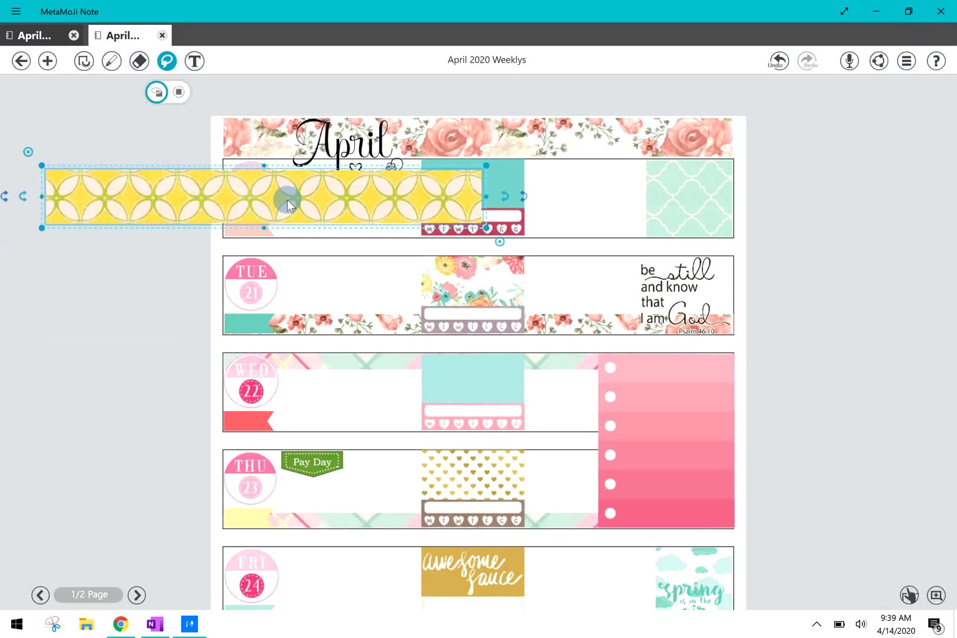
# Move the yellow strip across the WED 22 row and send it to the back.
pyautogui.moveTo(288, 204); pyautogui.dragTo(475, 399)
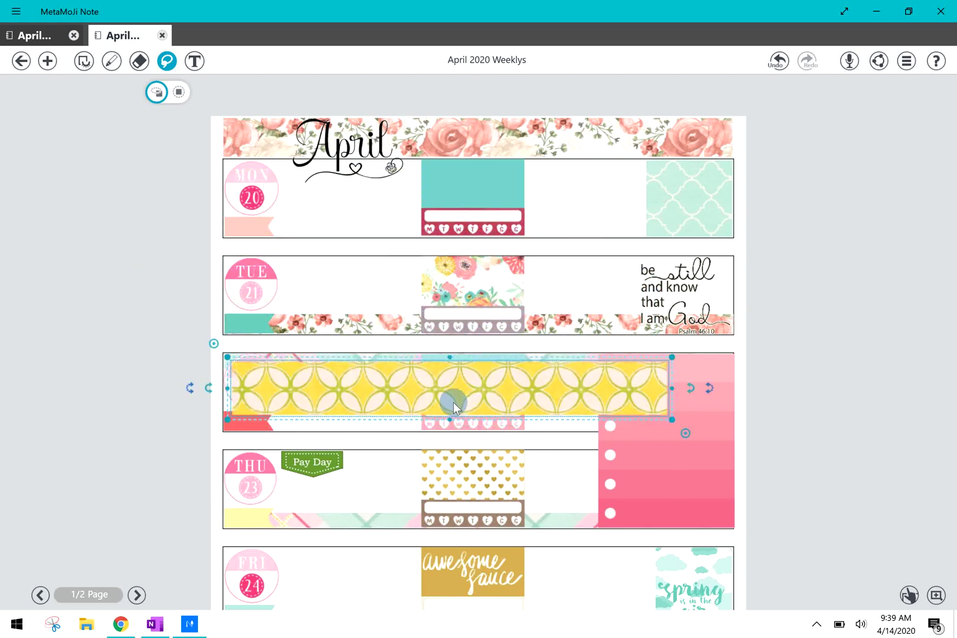
pyautogui.click(453, 402)
pyautogui.click(483, 316)
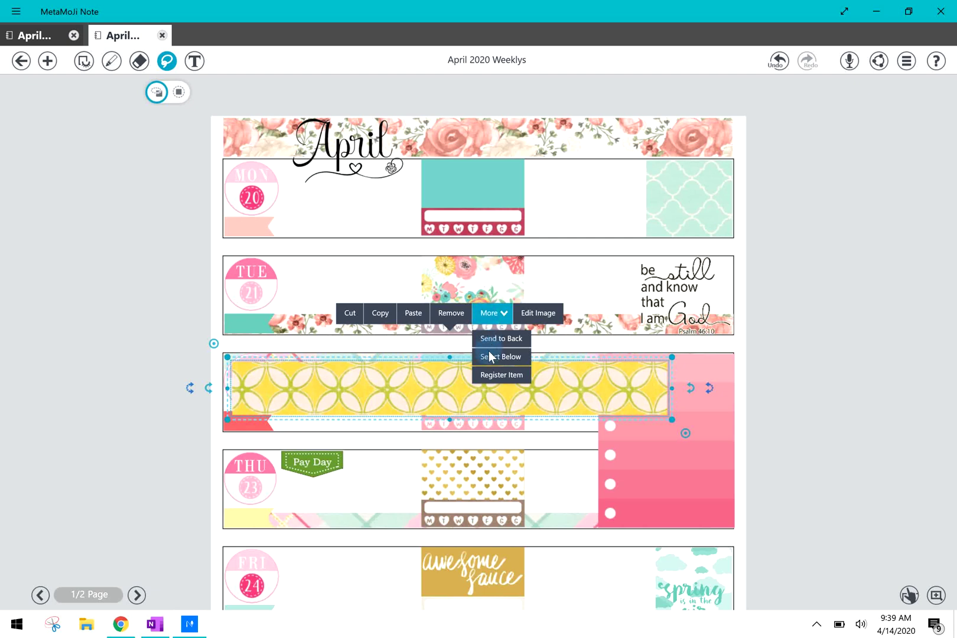
pyautogui.click(487, 343)
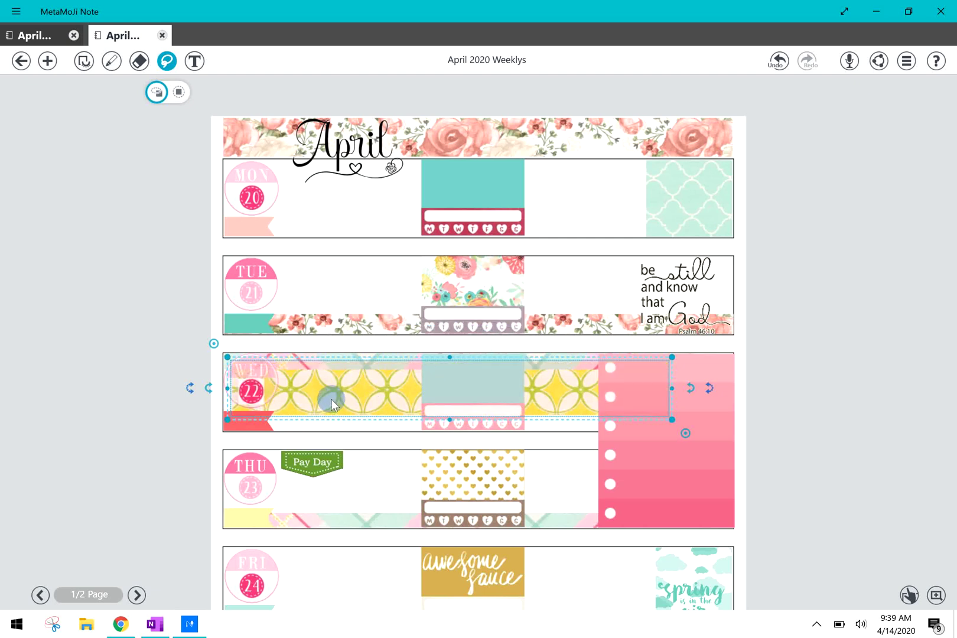
pyautogui.click(391, 442)
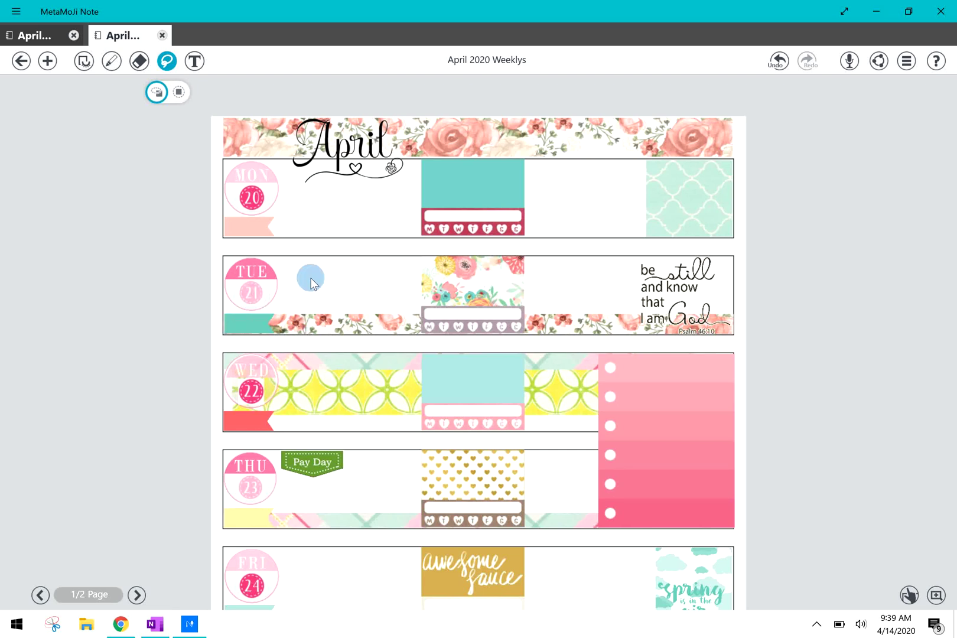
# Send the current page to another application as a JPEG image.
pyautogui.click(879, 61)
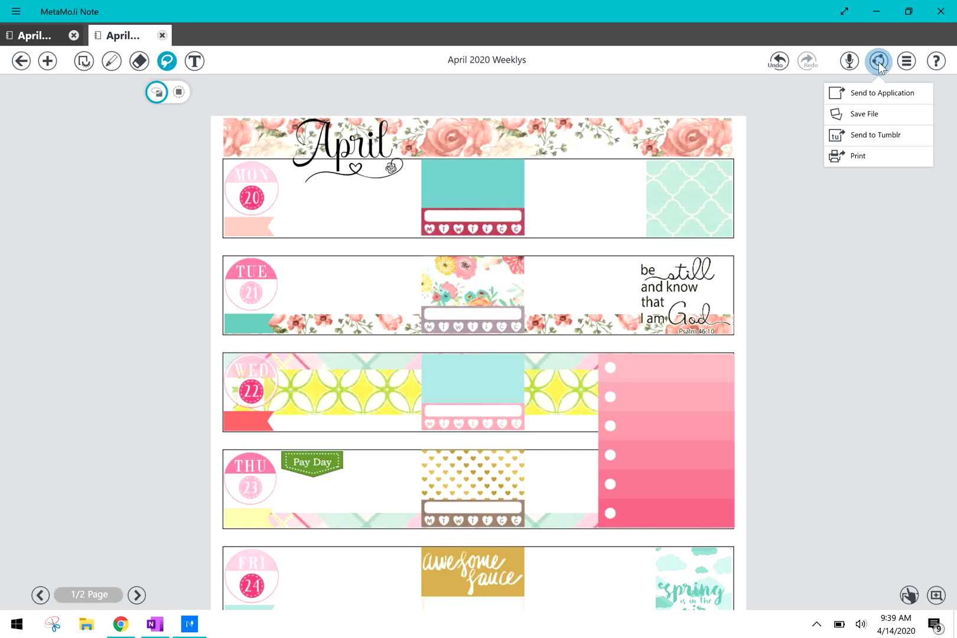
pyautogui.click(875, 94)
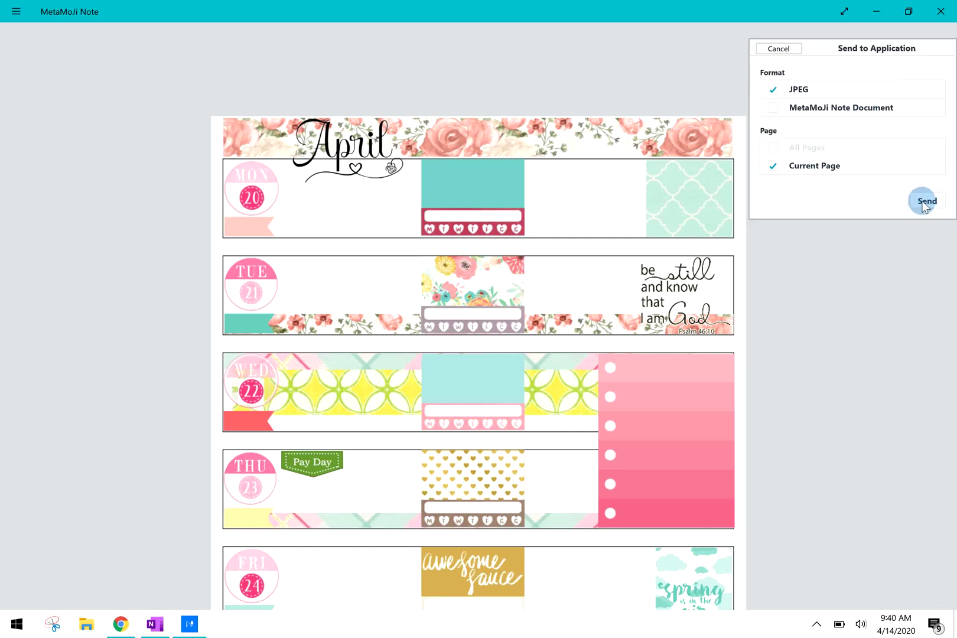
pyautogui.click(763, 51)
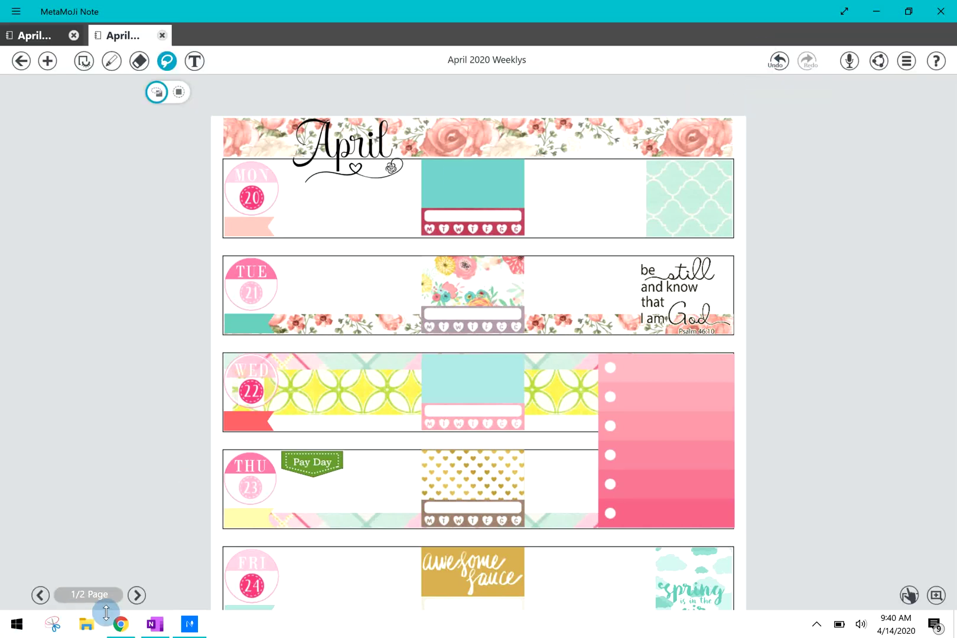
pyautogui.moveTo(154, 631)
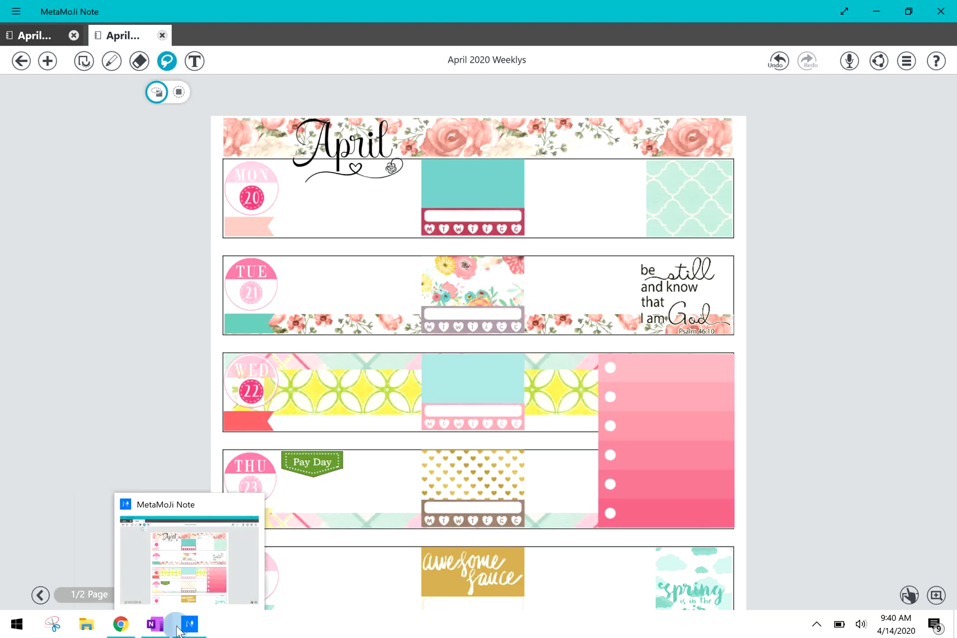
# Switch to OneNote's Week of April 13th page and click into the Thursday cell and yellow note box.
pyautogui.click(167, 630)
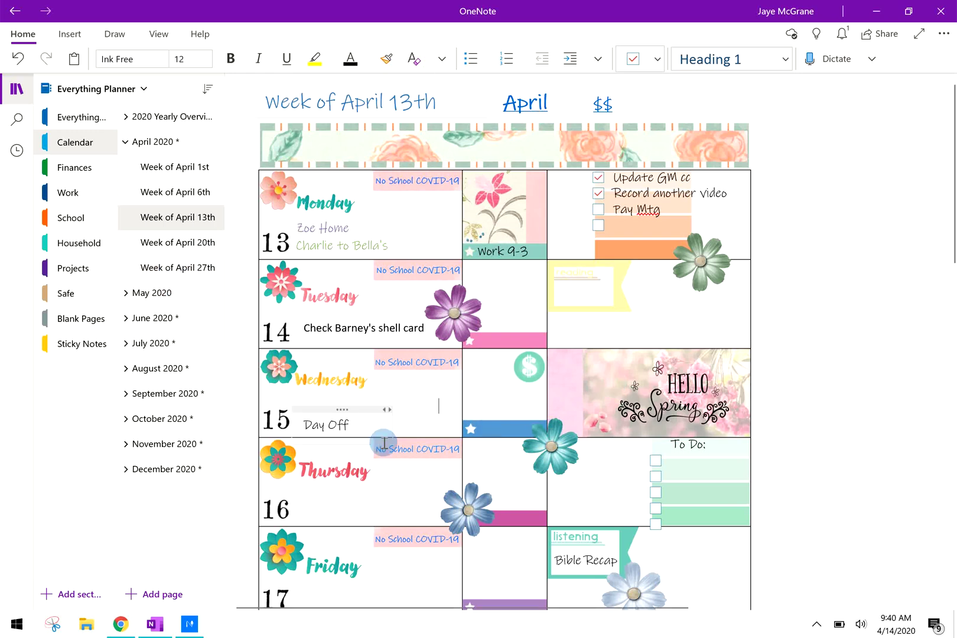
pyautogui.click(502, 444)
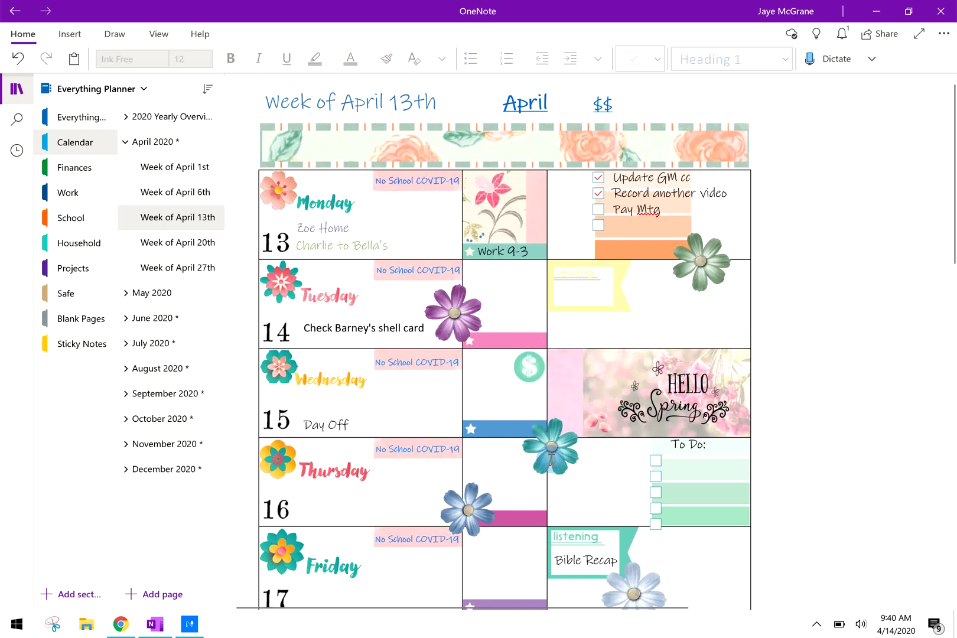
pyautogui.click(573, 300)
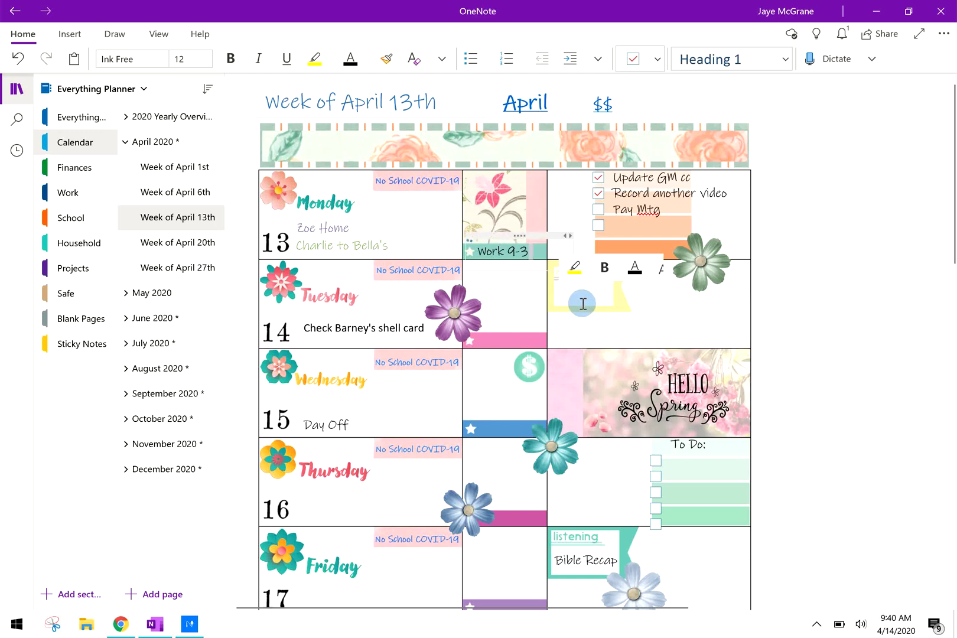
pyautogui.click(669, 326)
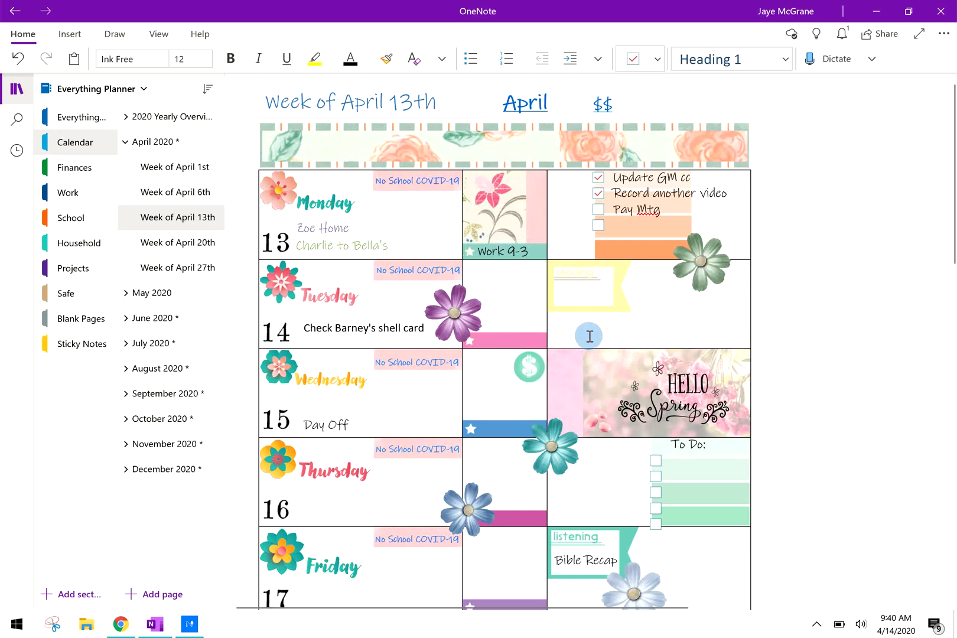